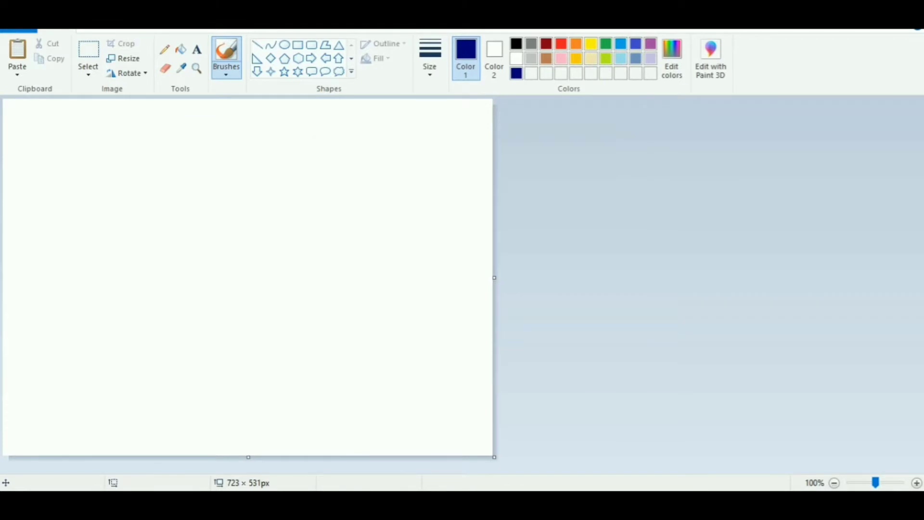
Add four progressively lighter shades of the navy blue to the custom palette, ending with the pale lavender RGB 225, 225, 255.
click(672, 57)
drag(607, 254, 606, 163)
click(337, 344)
click(672, 58)
click(337, 343)
click(672, 57)
click(337, 343)
click(672, 58)
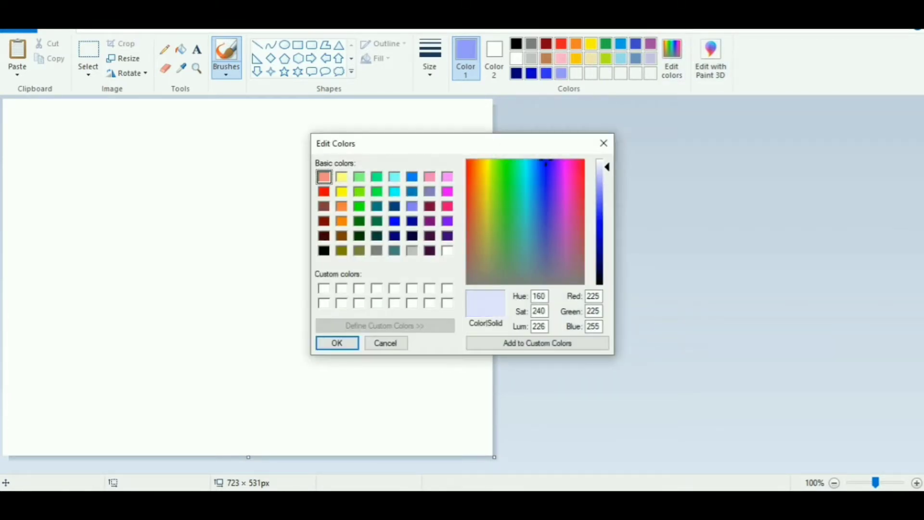
click(338, 341)
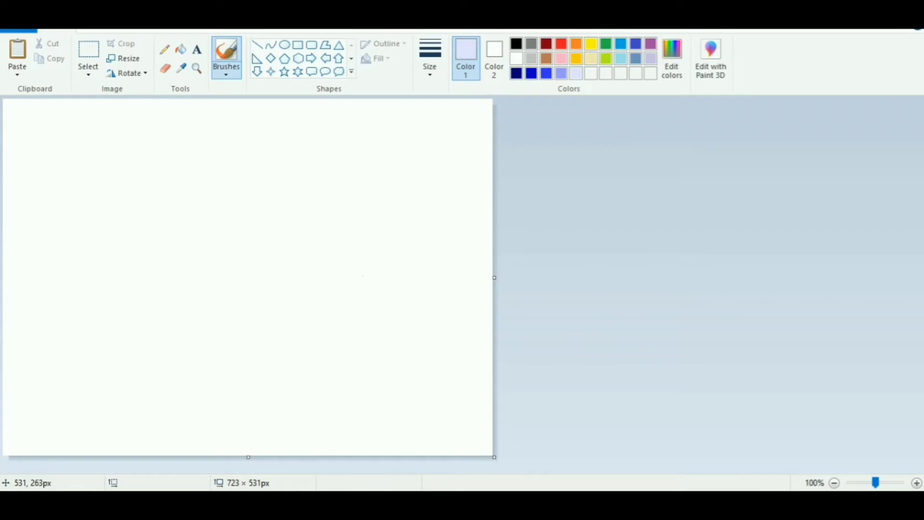
Draw a navy line and a medium-blue line fanning out from one point on the canvas's left edge to its top edge.
click(516, 73)
click(257, 45)
drag(2, 197, 145, 99)
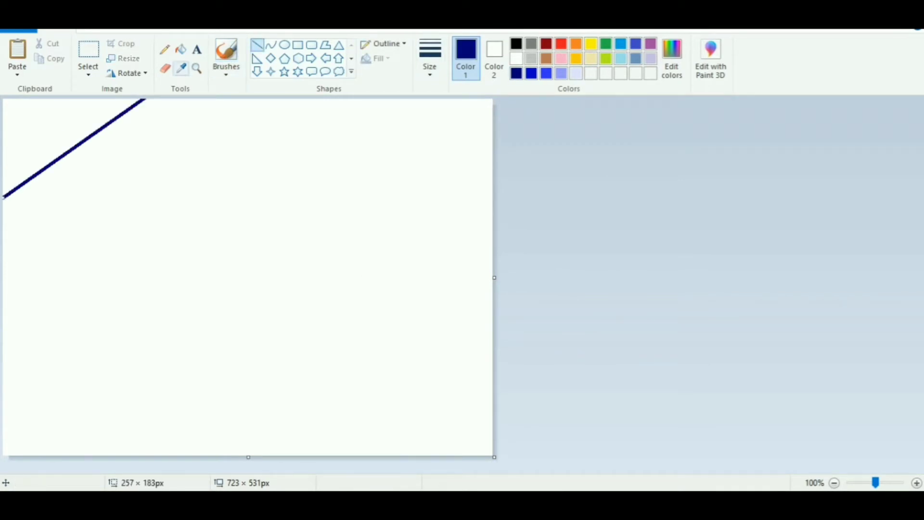
click(546, 74)
drag(2, 196, 430, 99)
click(401, 162)
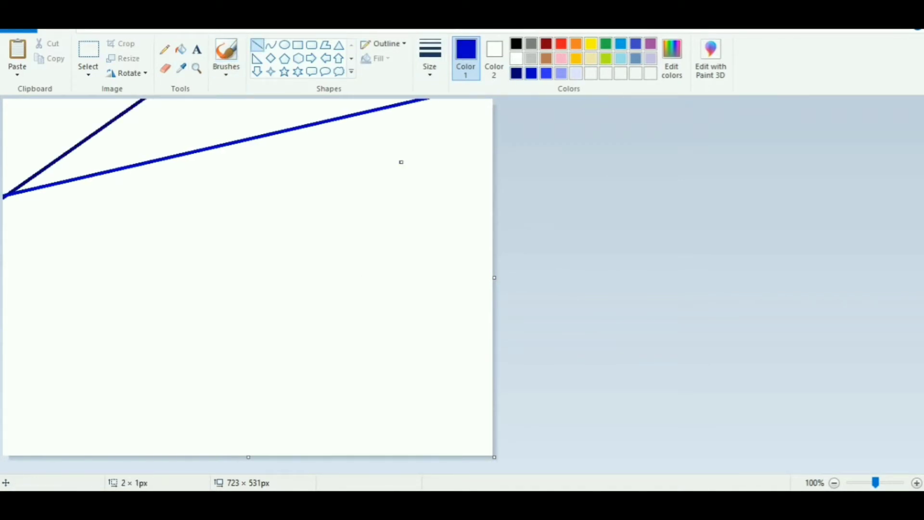
Draw four more lines from the same left-edge point in progressively lighter blues, three to the right edge and one to the bottom edge.
mouse_move(4, 196)
mouse_down()
mouse_move(495, 154)
mouse_move(510, 196)
mouse_move(510, 182)
mouse_up()
drag(287, 313, 307, 292)
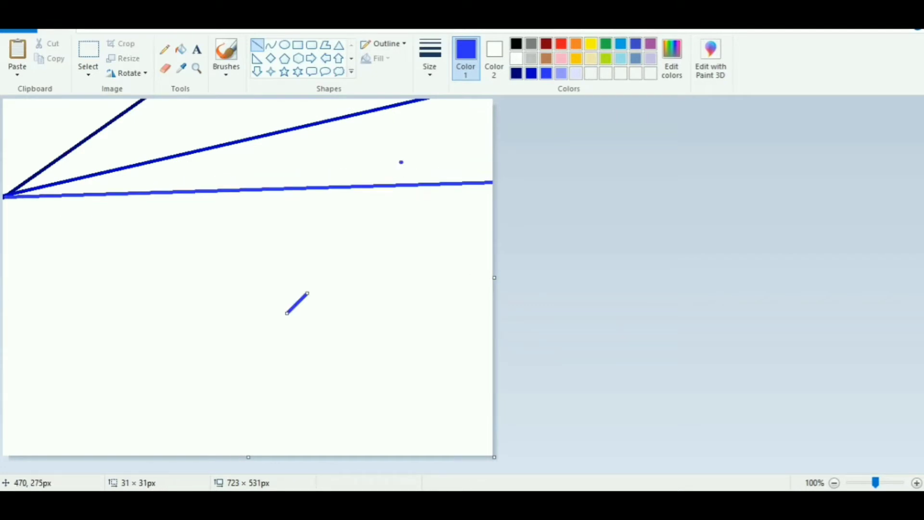
key(ctrl+z)
click(560, 74)
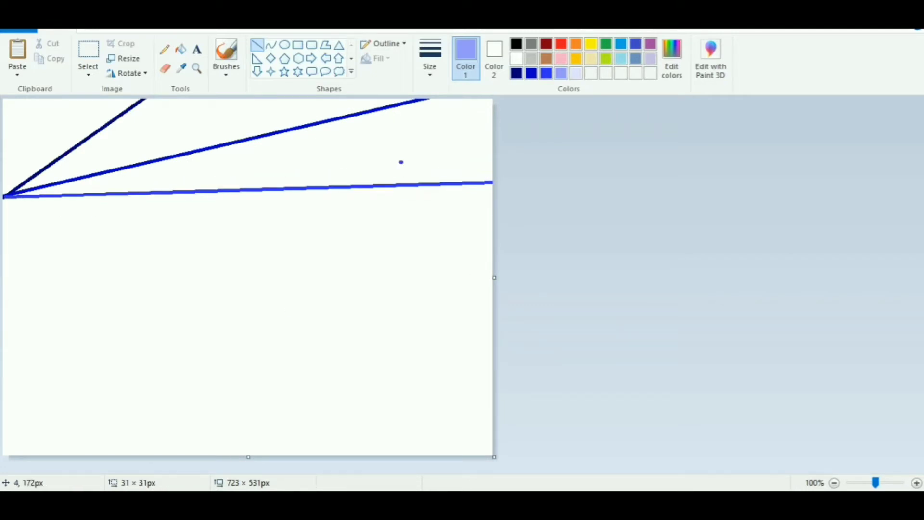
drag(4, 196, 491, 284)
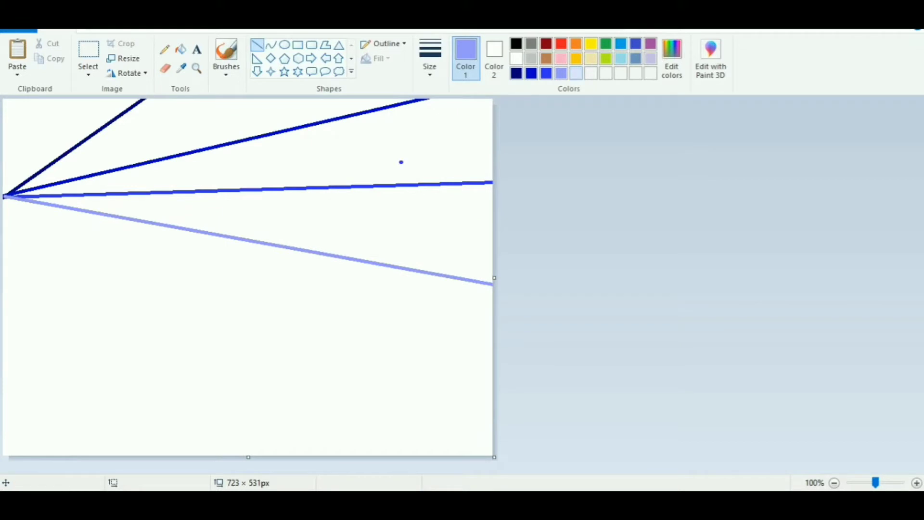
click(576, 73)
drag(5, 195, 493, 402)
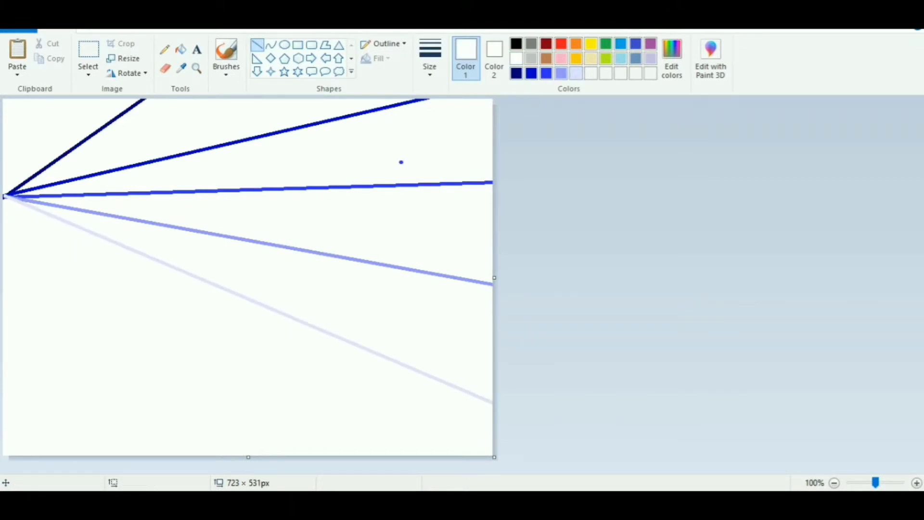
drag(4, 195, 302, 480)
Fill the three lower wedges, from the bottom up, with pale lavender, light blue and bright blue.
click(180, 48)
click(337, 395)
click(561, 74)
click(337, 296)
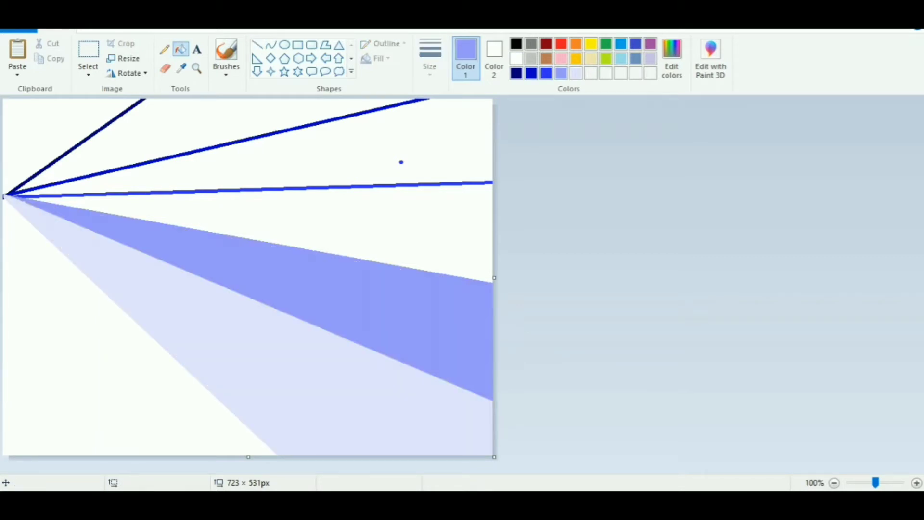
click(547, 73)
click(337, 222)
Fill the two wedges above the bright blue one with navy and the upper-left corner with black.
click(516, 73)
click(268, 160)
click(401, 162)
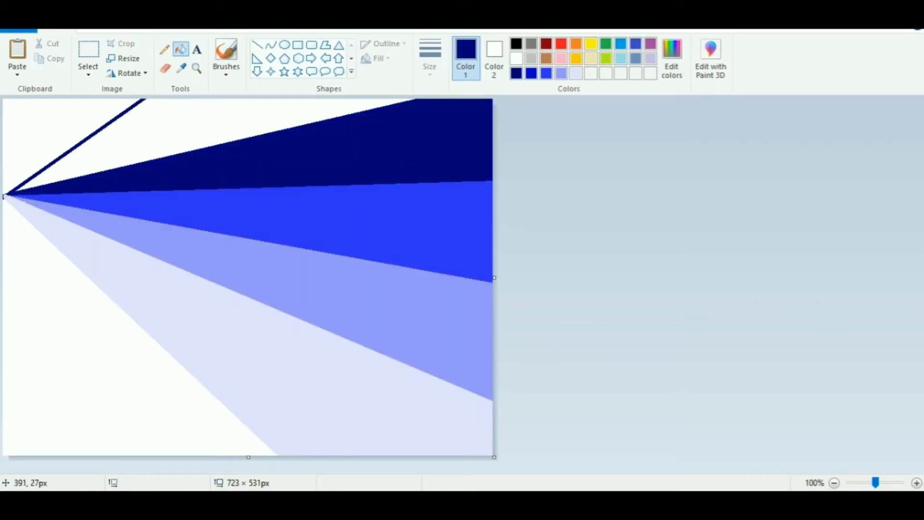
click(531, 73)
click(337, 149)
click(516, 73)
click(241, 120)
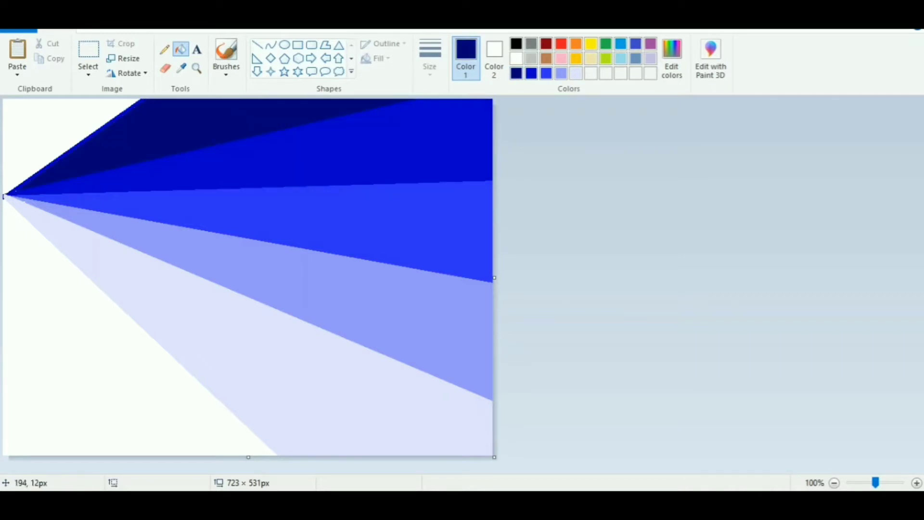
click(289, 154)
click(516, 43)
click(76, 107)
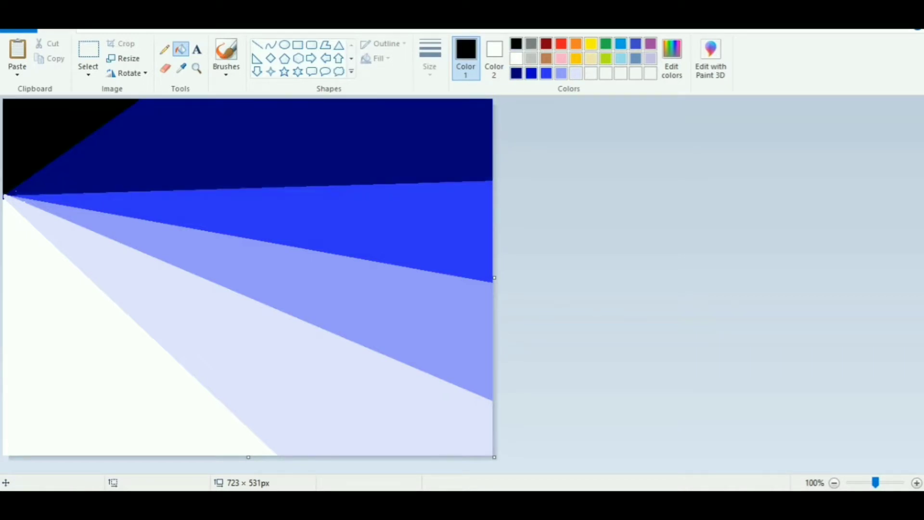
Shrink the image horizontally to 2% with the aspect ratio unlocked, keeping the vertical size at 100%.
click(122, 58)
click(48, 183)
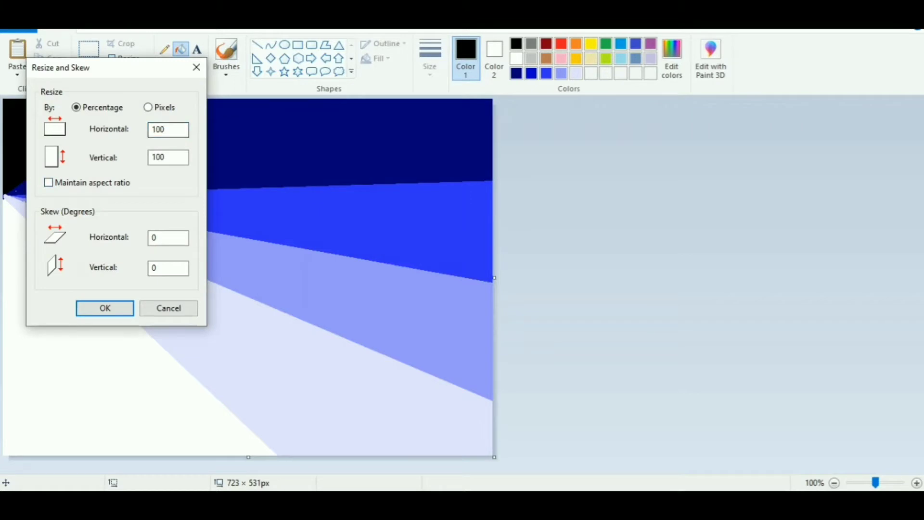
double_click(168, 129)
text(2)
key(Return)
Shrink the narrow strip horizontally to 20% with the aspect ratio unlocked and the vertical size at 100%.
key(ctrl+w)
double_click(168, 130)
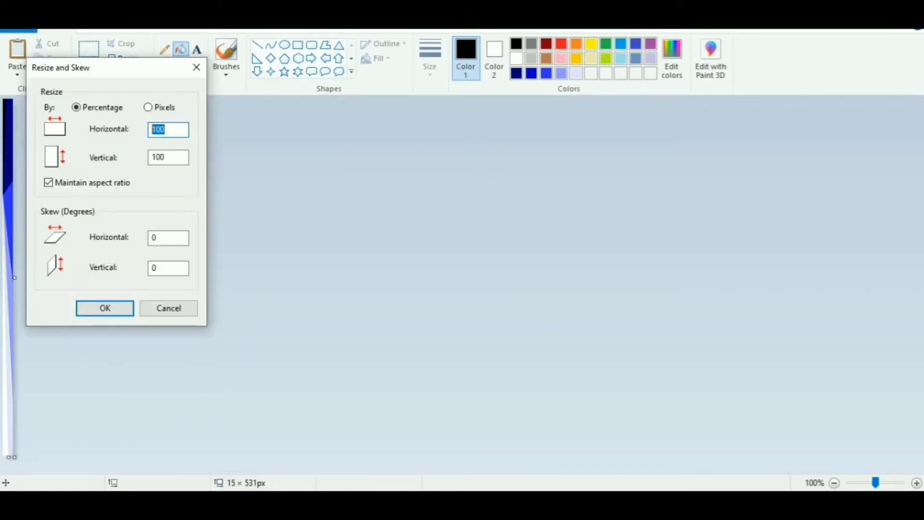
text(20)
click(48, 182)
double_click(168, 158)
text(100)
key(Return)
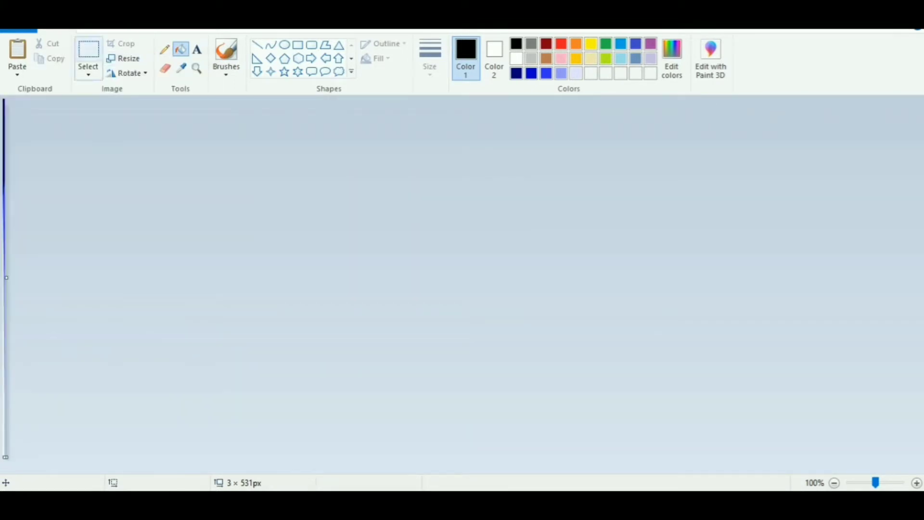
Stretch the strip horizontally to 500% with the aspect ratio unlocked, keeping the vertical size at 100%.
key(ctrl+w)
click(48, 182)
double_click(168, 129)
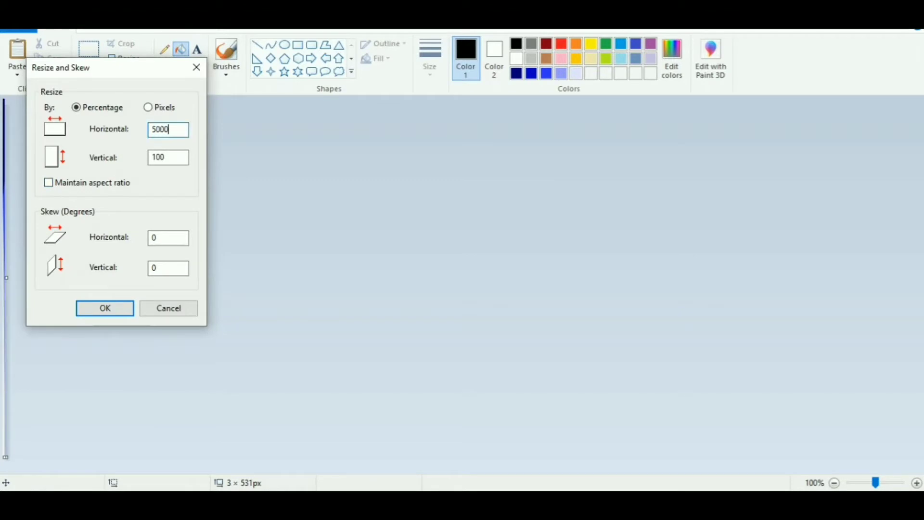
key(BackSpace)
key(Return)
Shrink the strip horizontally to 5% while keeping its height, leaving it 1 px wide.
key(ctrl+w)
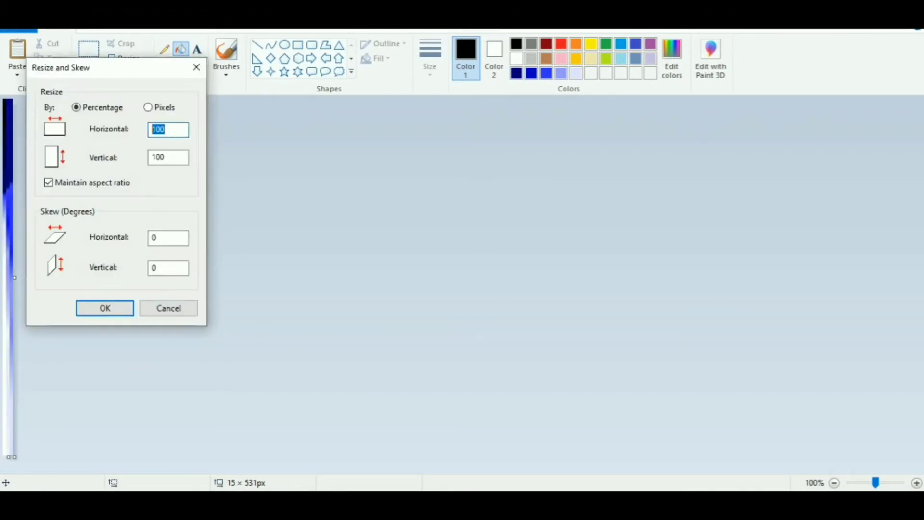
text(5)
key(Return)
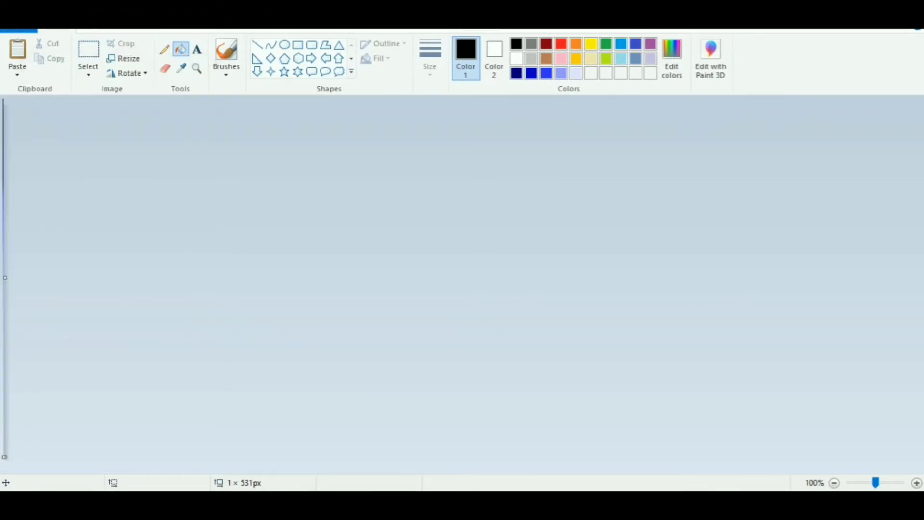
Stretch the 1 px strip horizontally to 500% three times in succession, keeping its height at 531 px.
key(ctrl+w)
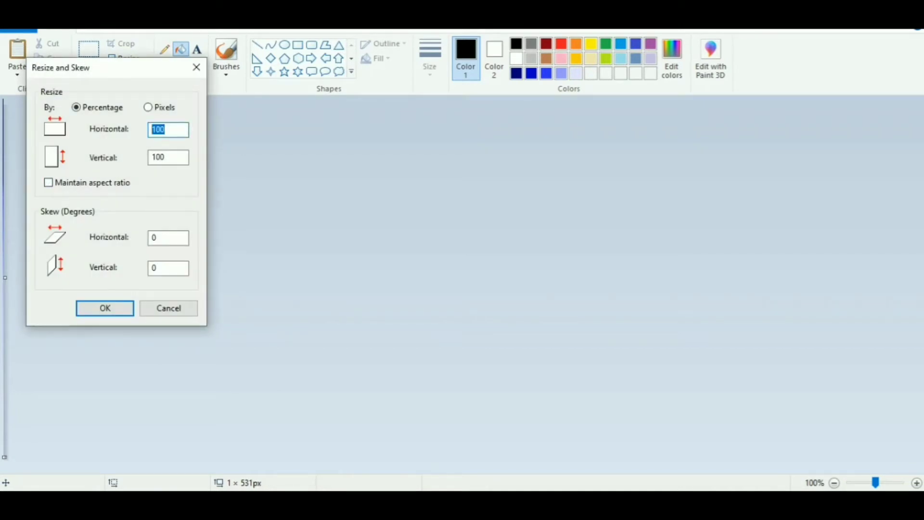
text(500)
key(Return)
key(ctrl+w)
text(50)
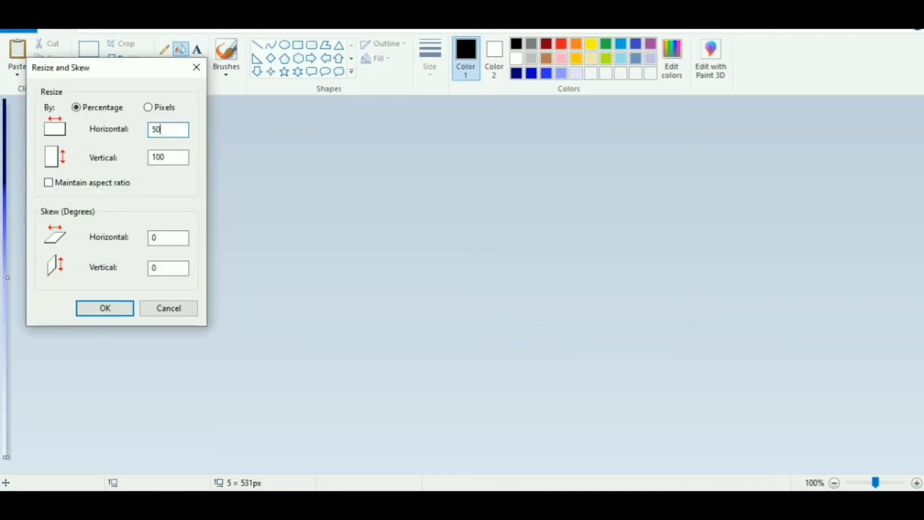
text(0)
key(Return)
key(ctrl+w)
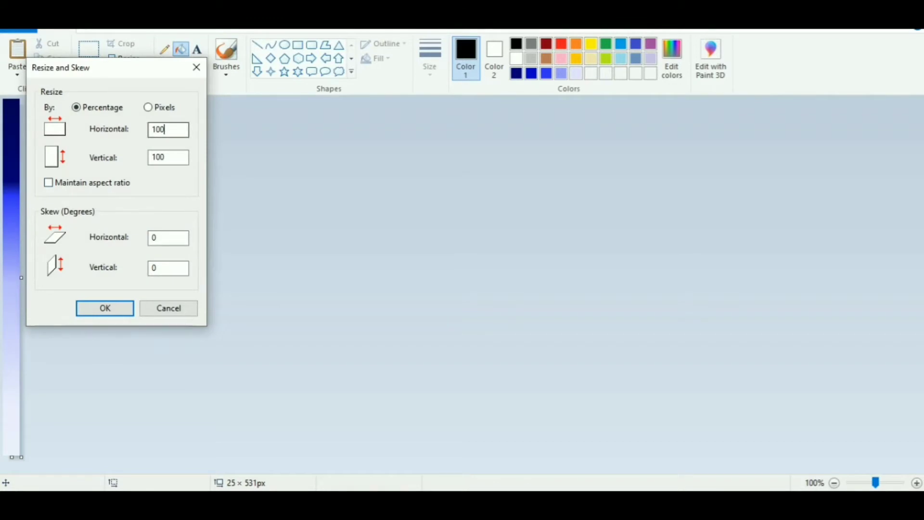
text(500)
key(Return)
Stretch the gradient strip once more to 500% horizontally, with the aspect ratio unlocked and the vertical size at 100%.
key(ctrl+w)
text(5)
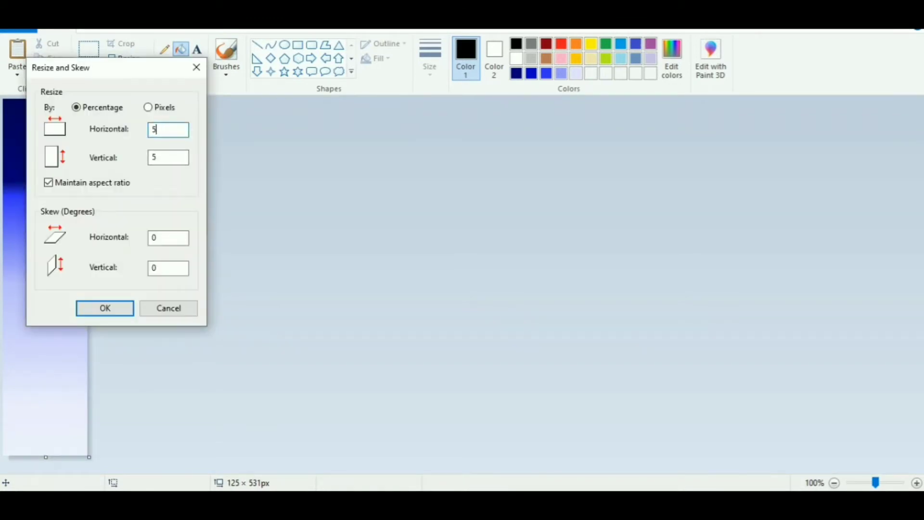
text(00)
key(Tab)
key(Tab)
key(space)
key(shift+Tab)
key(BackSpace)
text(100)
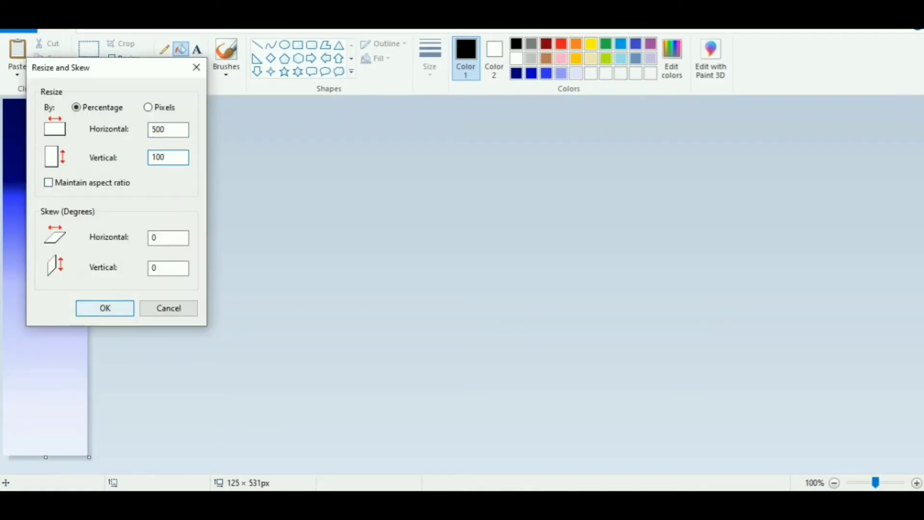
key(Return)
Stretch the gradient image horizontally to 400%, keeping the vertical size at 100%.
key(ctrl+w)
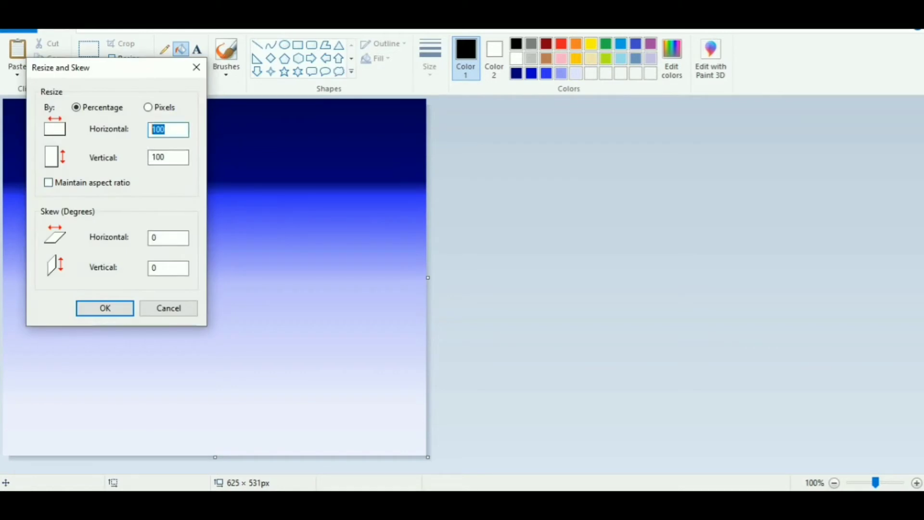
text(400)
key(Return)
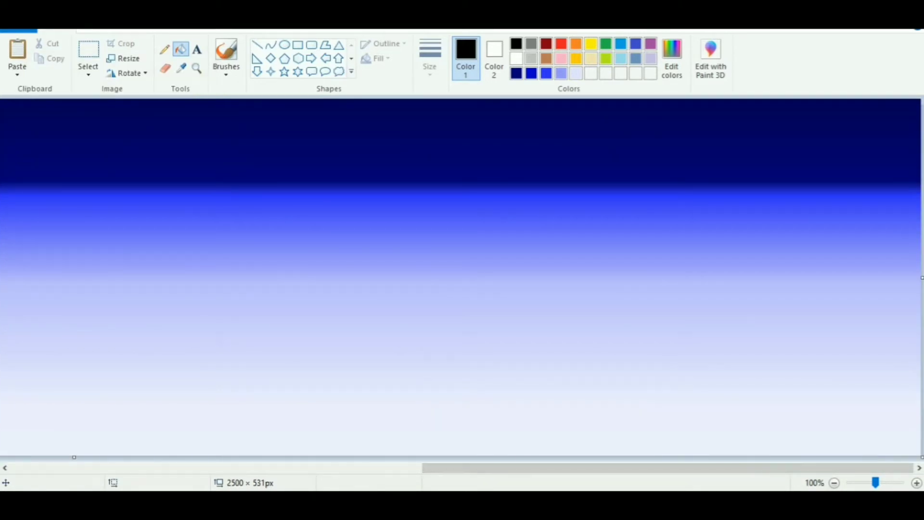
Cut the canvas down to about 1333 × 531 px so that it fits the window without a white border.
drag(922, 457, 551, 463)
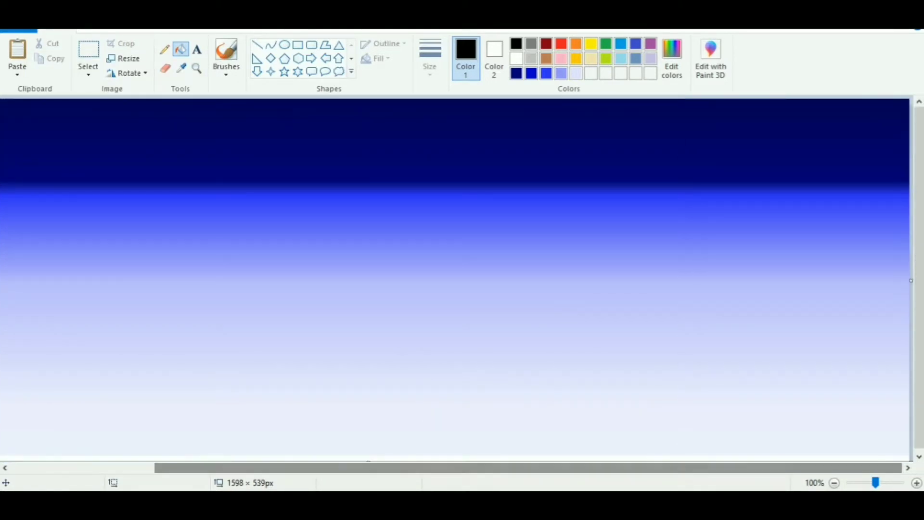
click(919, 456)
drag(911, 458, 794, 459)
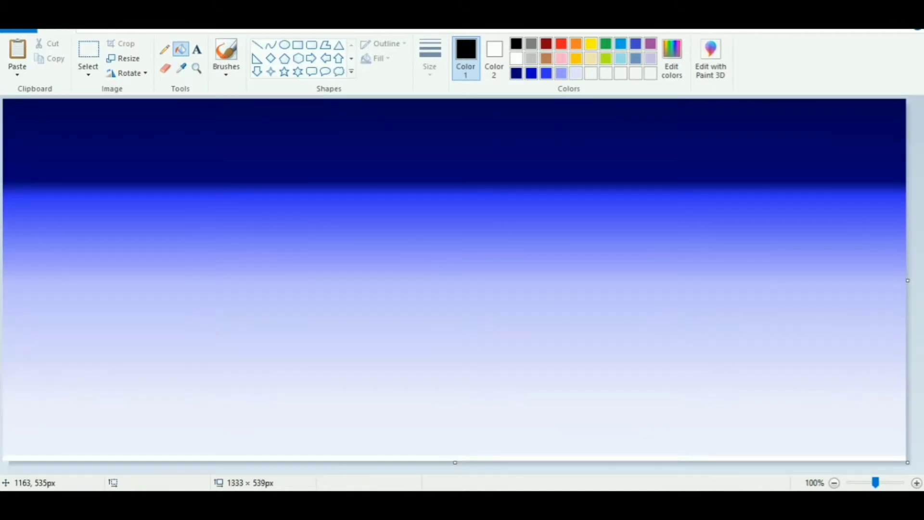
drag(908, 462, 908, 457)
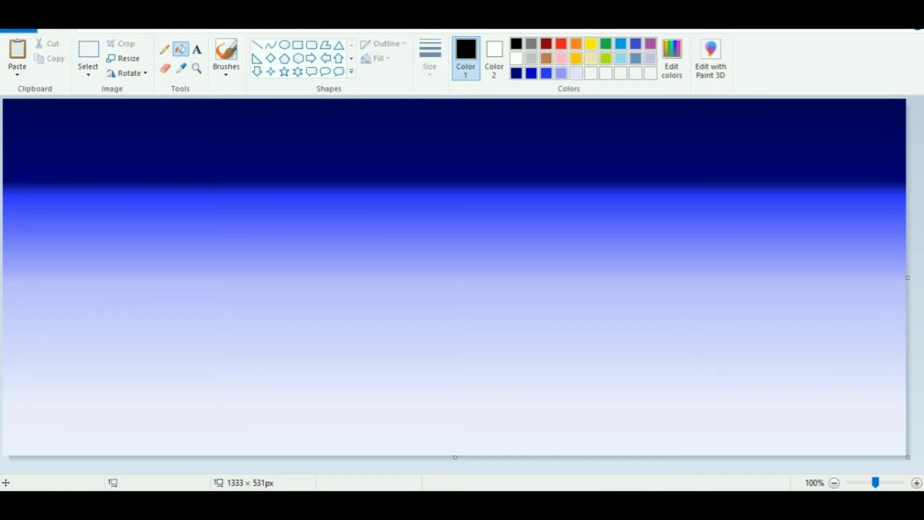
click(88, 53)
click(17, 53)
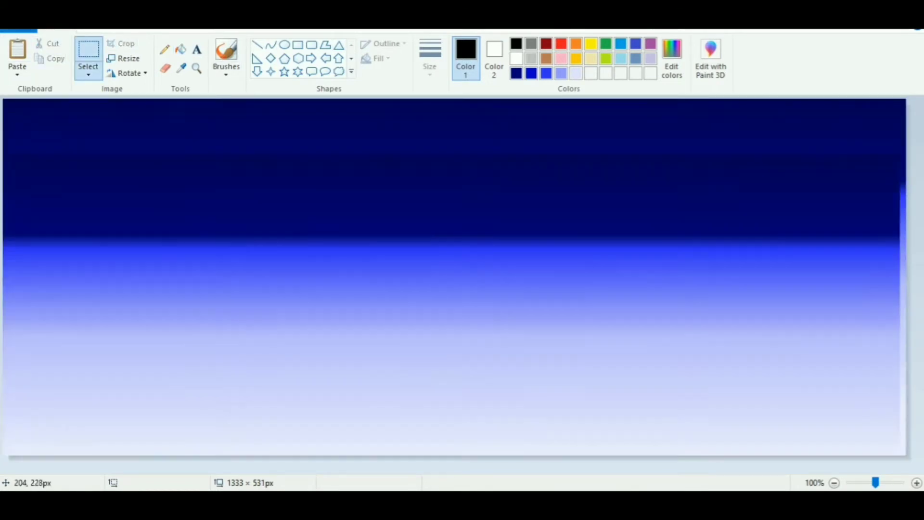
drag(141, 252, 135, 282)
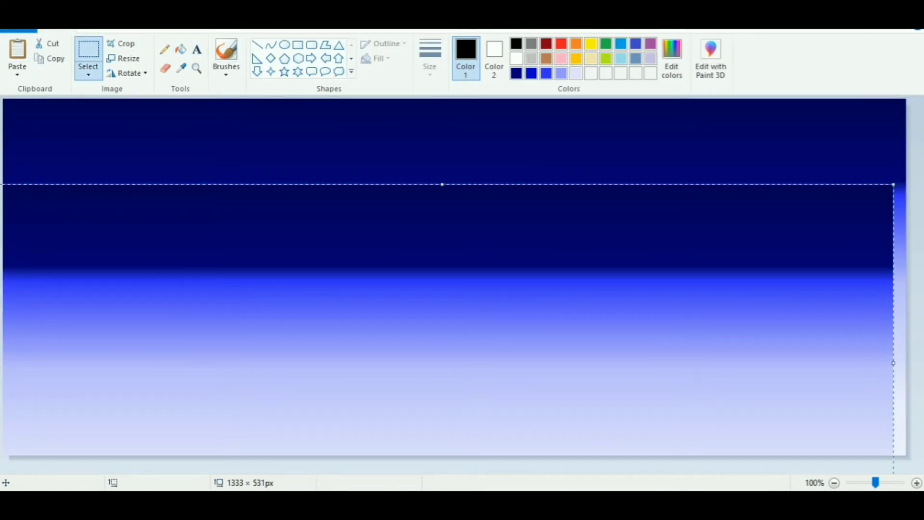
drag(329, 290, 334, 218)
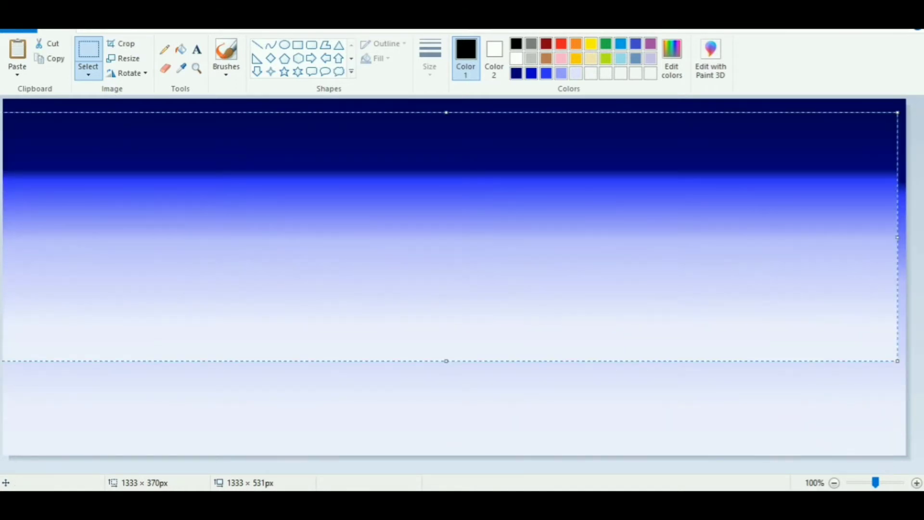
drag(464, 191, 466, 288)
drag(456, 238, 456, 298)
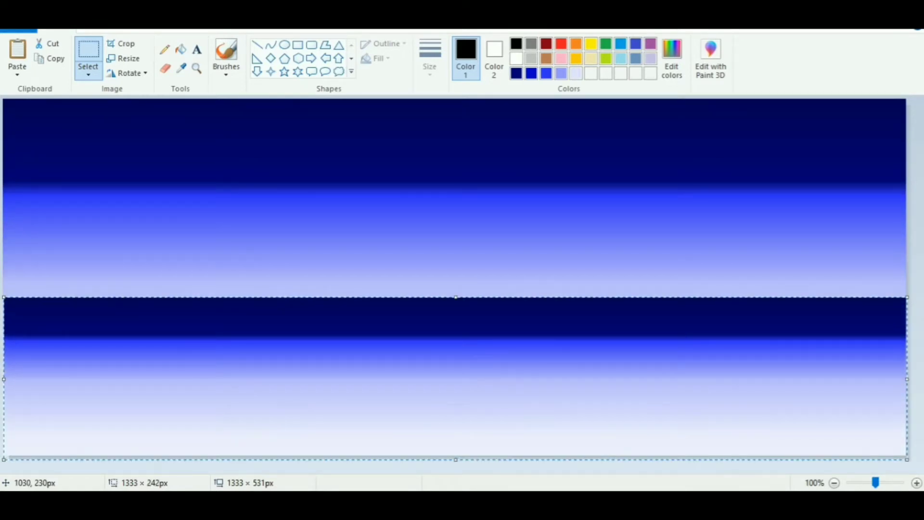
key(Delete)
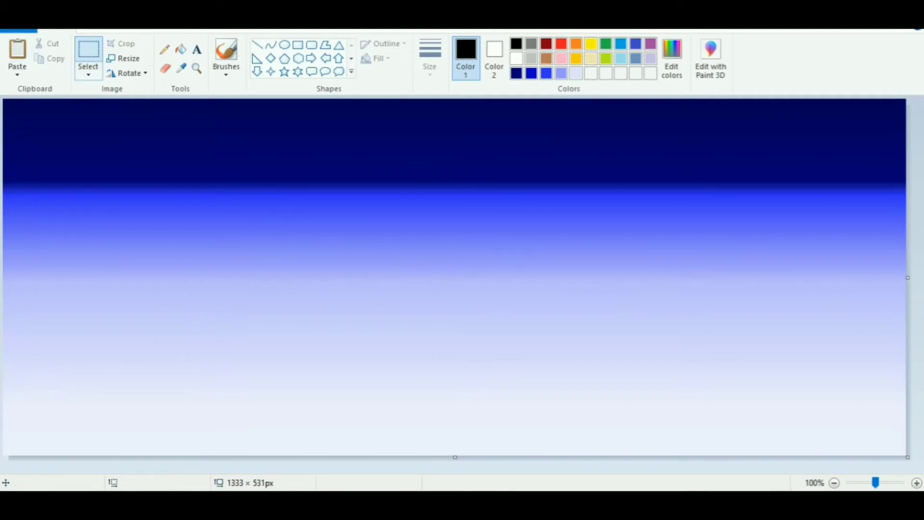
Replace the canvas content with a copy of its middle gradient band, about 1324 × 233 px, pasted in the upper-left corner.
drag(588, 311, 904, 318)
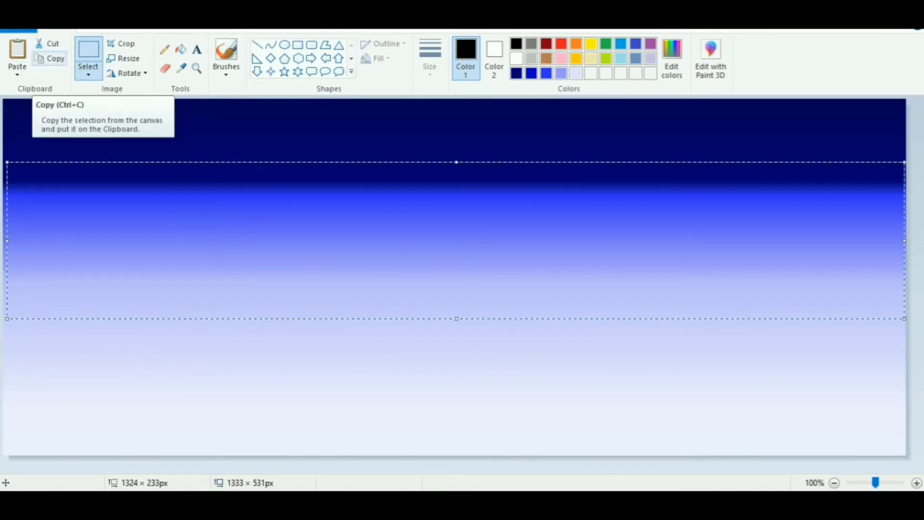
click(50, 58)
key(ctrl+a)
key(Delete)
click(17, 53)
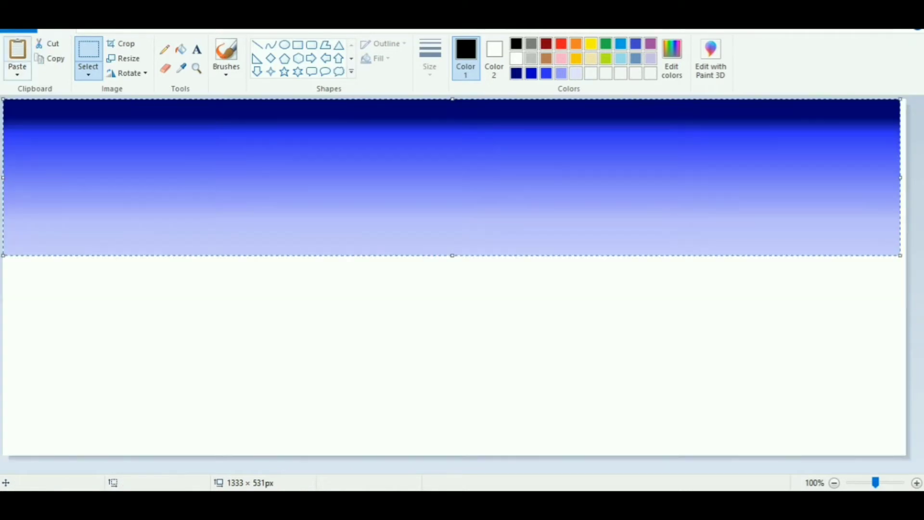
Stretch the pasted gradient band over the full canvas width, to about 1333 × 350 px.
drag(453, 255, 452, 456)
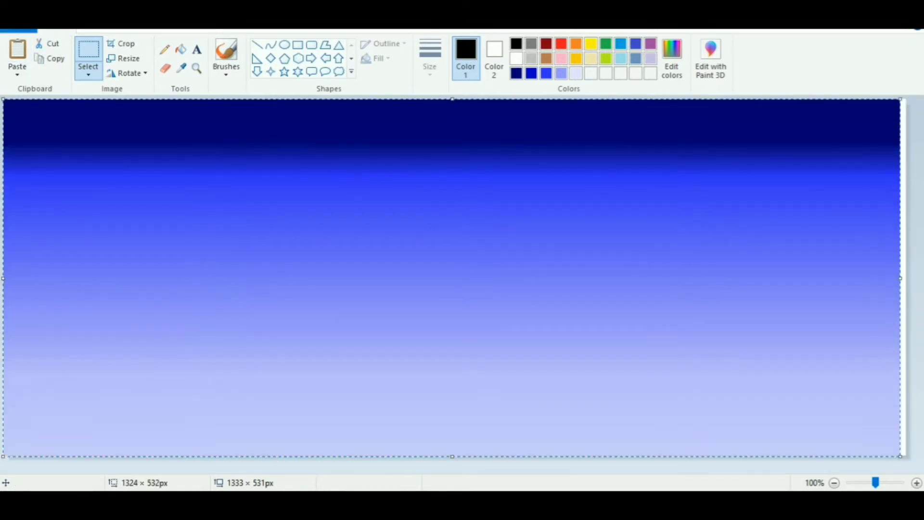
drag(900, 456, 907, 334)
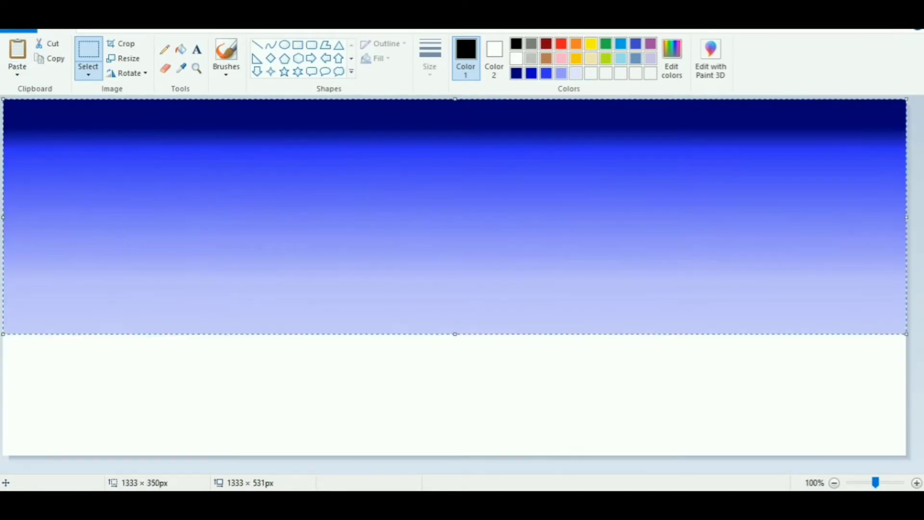
Paste a second copy of the gradient over the lower half of the canvas and stretch it to about 1336 × 274 px.
click(17, 53)
drag(211, 189, 227, 359)
drag(899, 432, 907, 460)
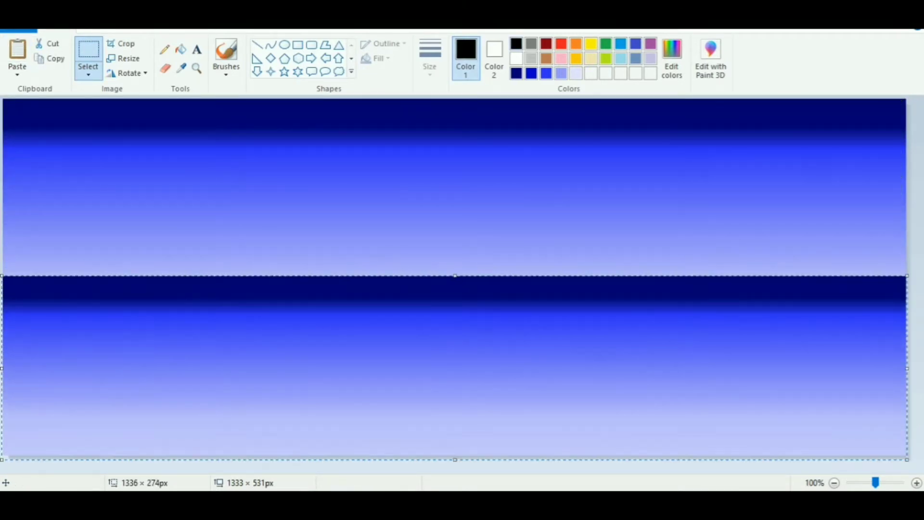
Draw a moon as a solid-filled circle in the palest lavender custom color, centered horizontally and resting on the lower gradient's top edge.
click(576, 74)
click(495, 57)
click(576, 74)
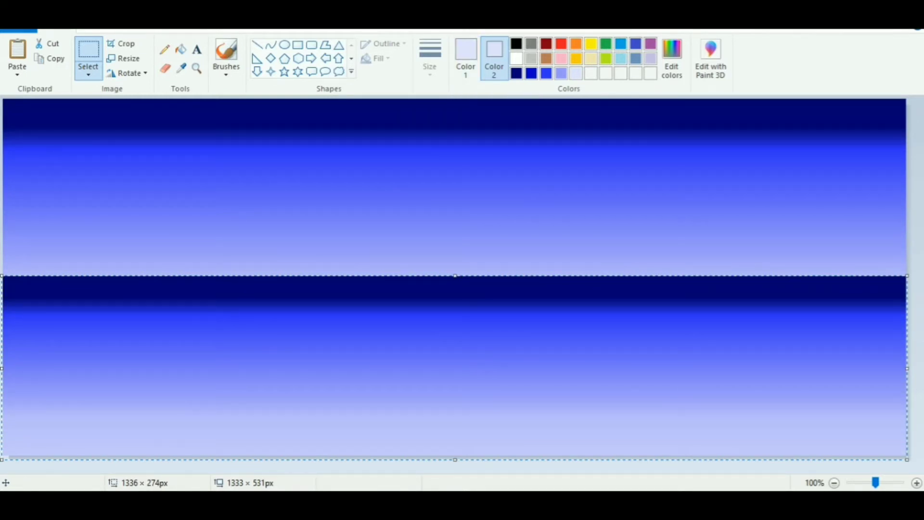
click(284, 45)
click(377, 59)
click(385, 91)
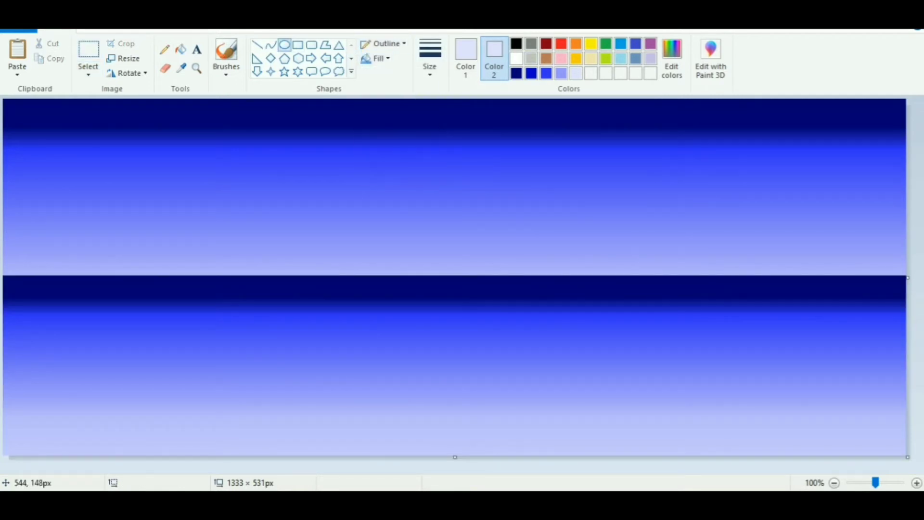
drag(364, 173, 477, 273)
drag(430, 247, 464, 247)
Speckle the moon's surface with white using a textured brush.
click(225, 73)
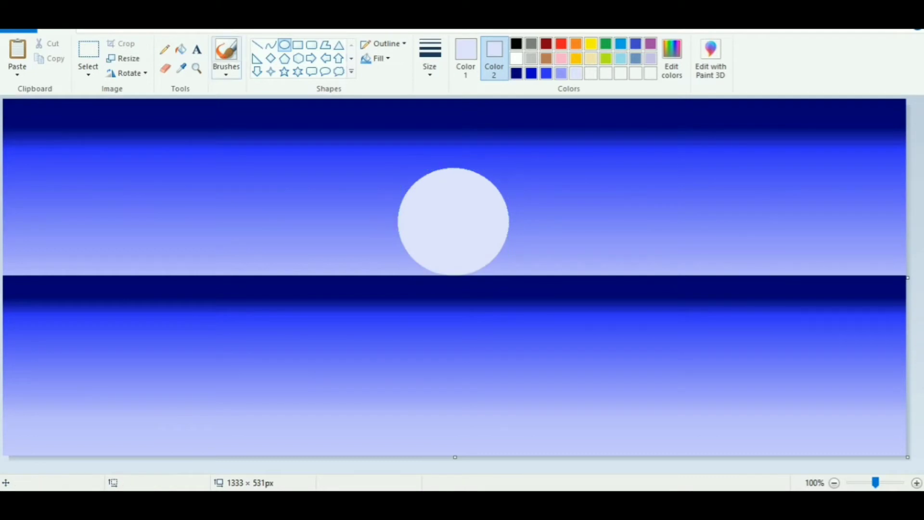
click(308, 121)
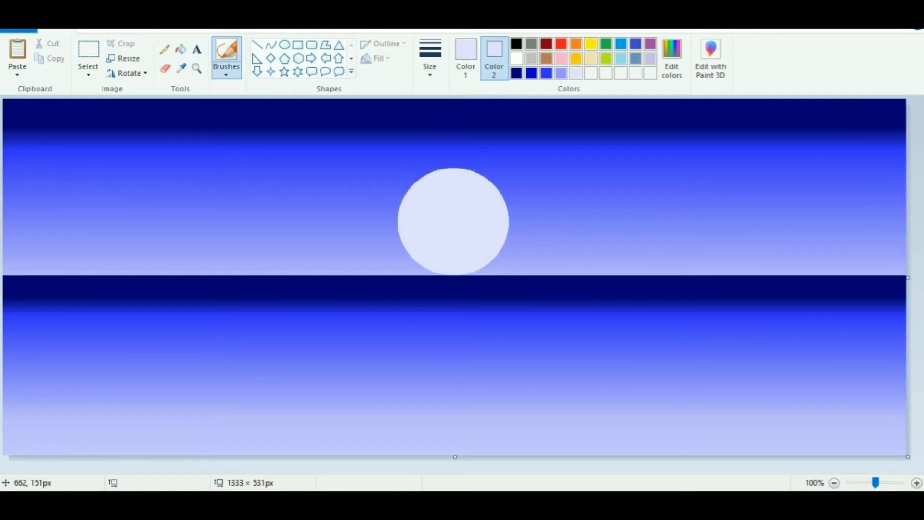
click(516, 59)
click(225, 73)
click(267, 122)
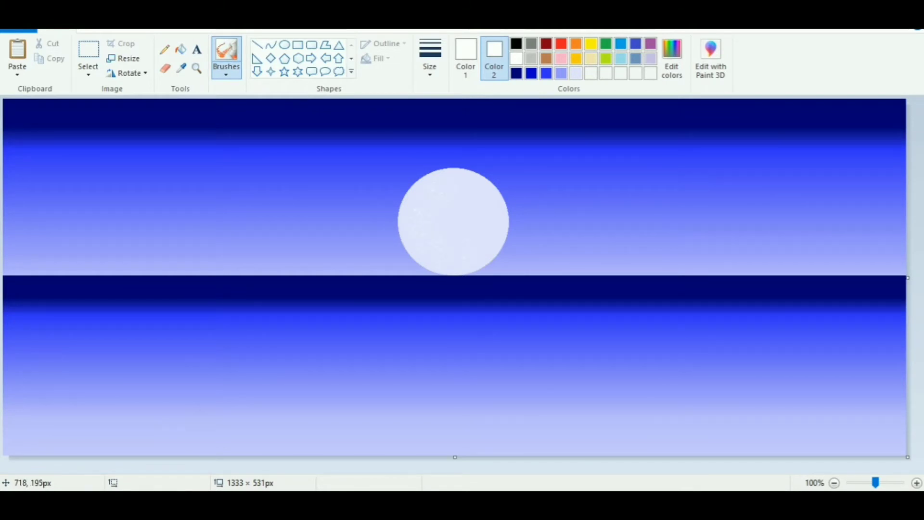
Paint solid black hills with the basic brush, sloping from both side edges of the picture down to the horizon.
click(226, 72)
click(226, 120)
click(465, 58)
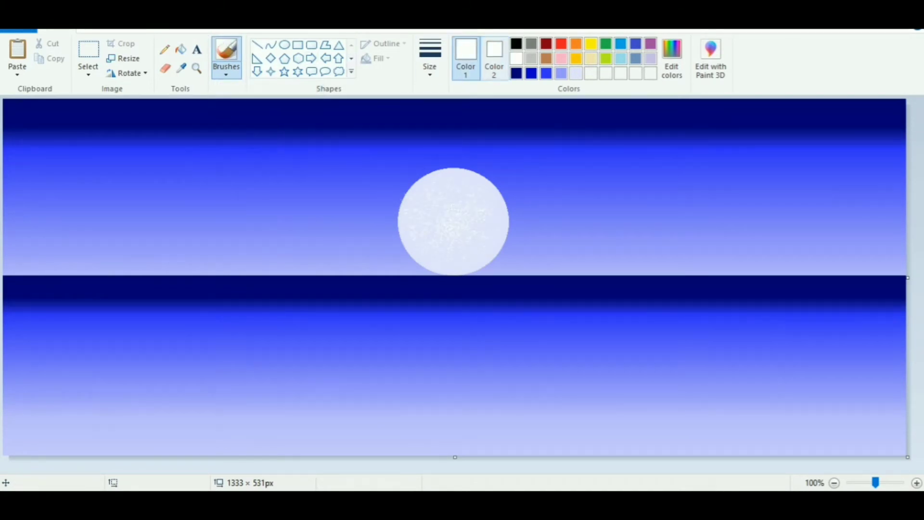
click(517, 44)
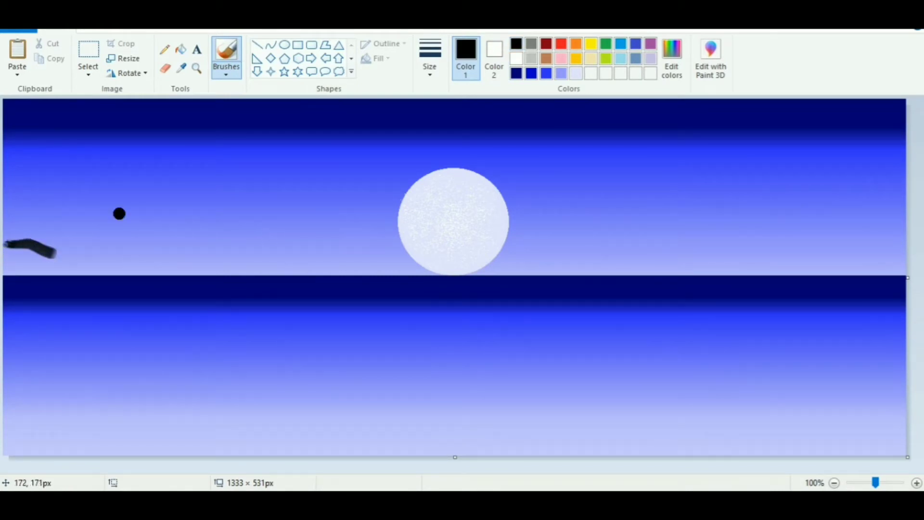
click(226, 72)
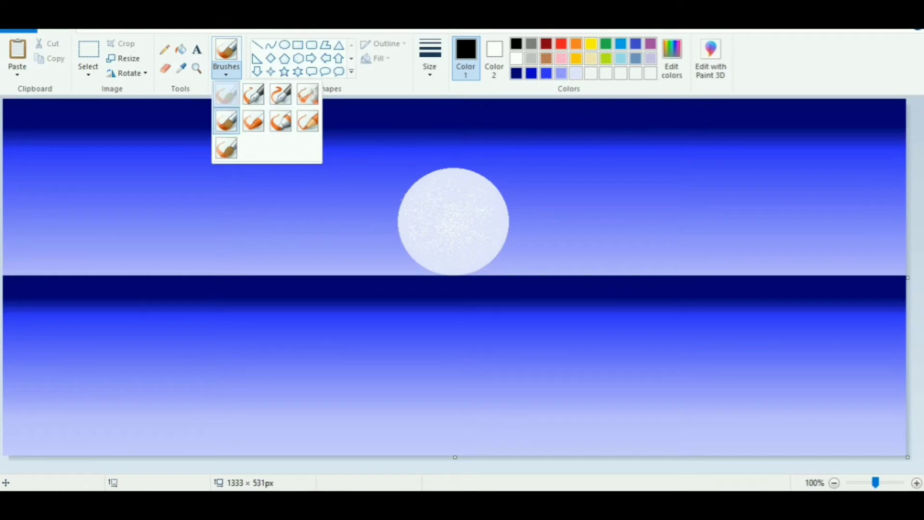
click(226, 93)
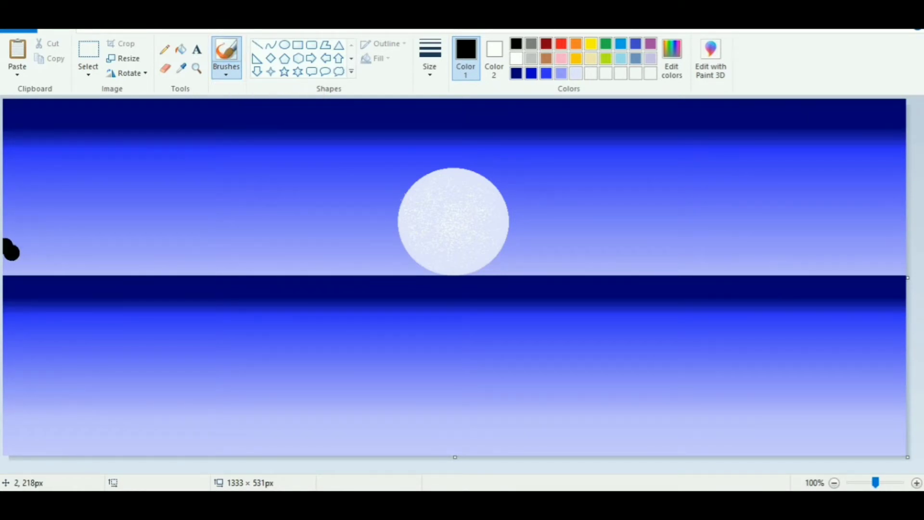
mouse_move(9, 248)
mouse_down()
mouse_move(147, 270)
mouse_move(22, 238)
mouse_move(133, 270)
mouse_up()
drag(4, 226, 58, 243)
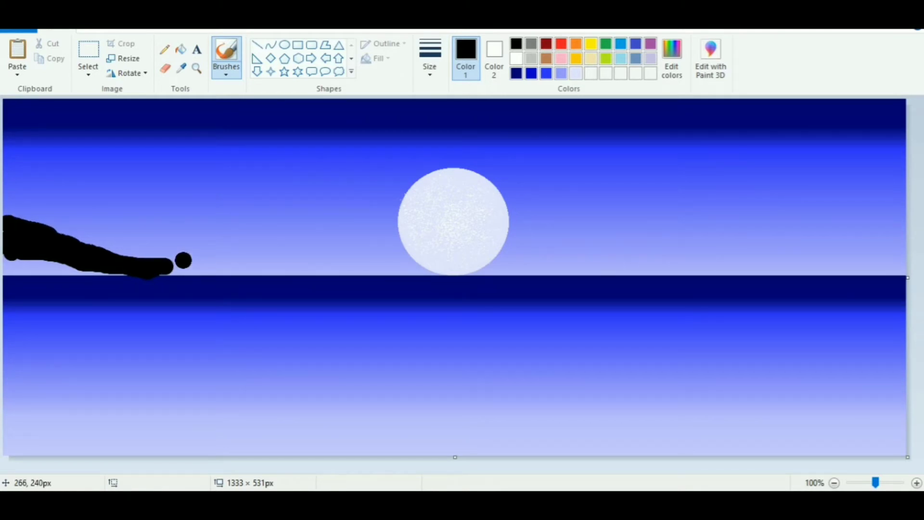
key(ctrl+z)
drag(5, 224, 150, 263)
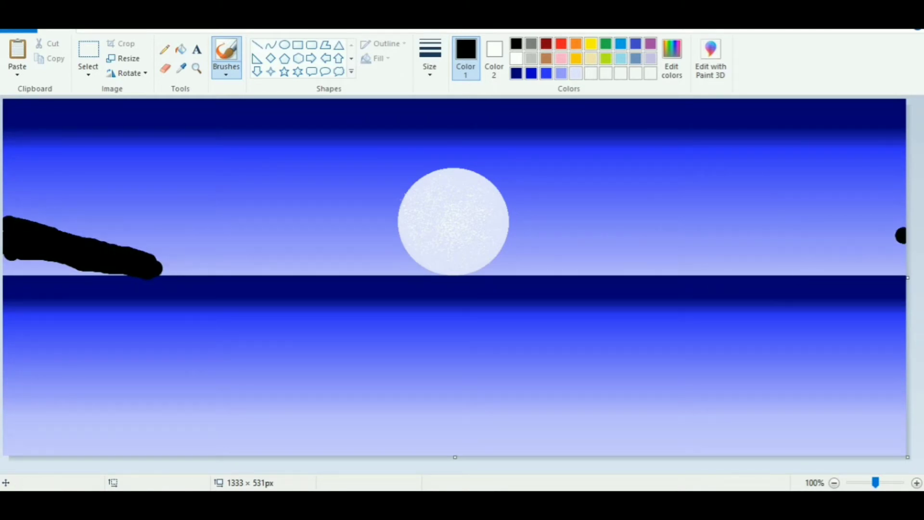
mouse_move(900, 235)
mouse_down()
mouse_move(767, 268)
mouse_move(900, 234)
mouse_move(901, 269)
mouse_move(797, 271)
mouse_move(862, 271)
mouse_up()
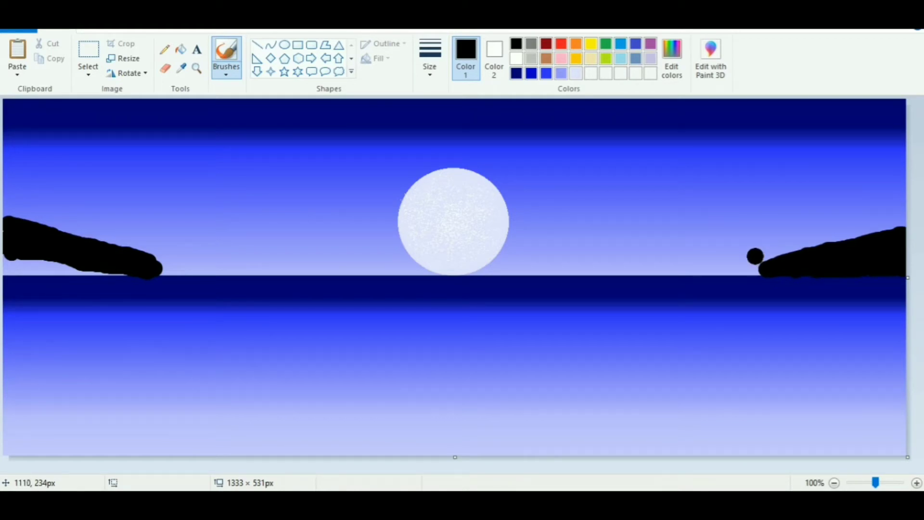
drag(14, 268, 78, 265)
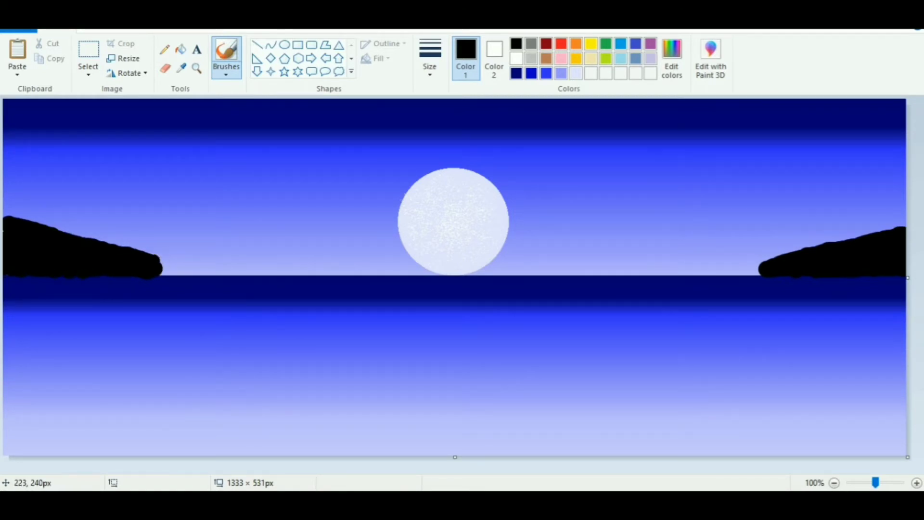
Extend both black hills toward the center and join them with a thick straight black line along the horizon.
mouse_move(158, 264)
mouse_down()
mouse_move(222, 272)
mouse_move(644, 275)
mouse_up()
key(ctrl+z)
click(257, 45)
click(226, 54)
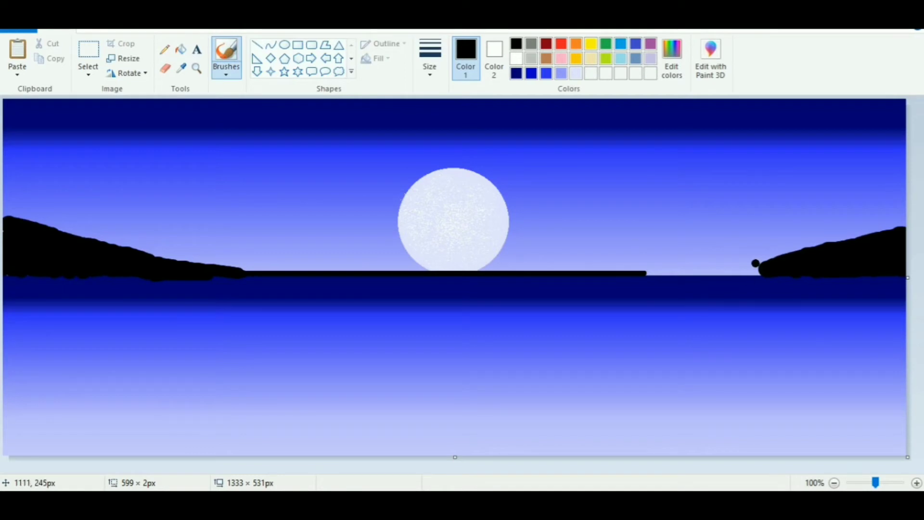
mouse_move(761, 270)
mouse_down()
mouse_move(645, 271)
mouse_move(758, 273)
mouse_move(703, 268)
mouse_move(909, 212)
mouse_up()
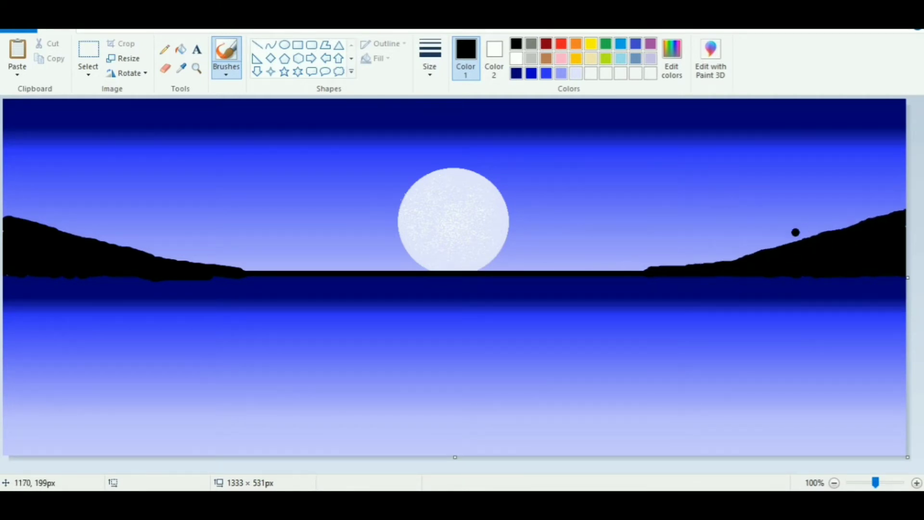
Draw thin periwinkle ripple lines with the Pencil across the dark upper part of the water.
click(164, 49)
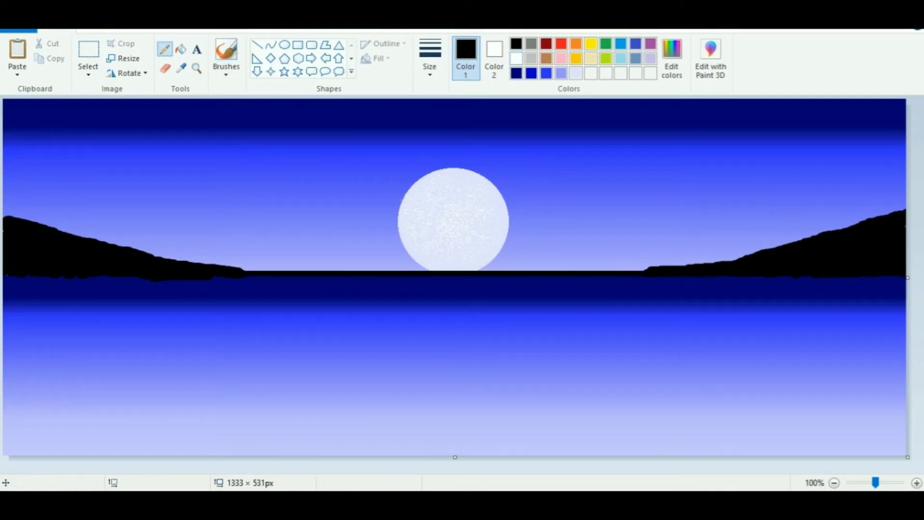
click(562, 73)
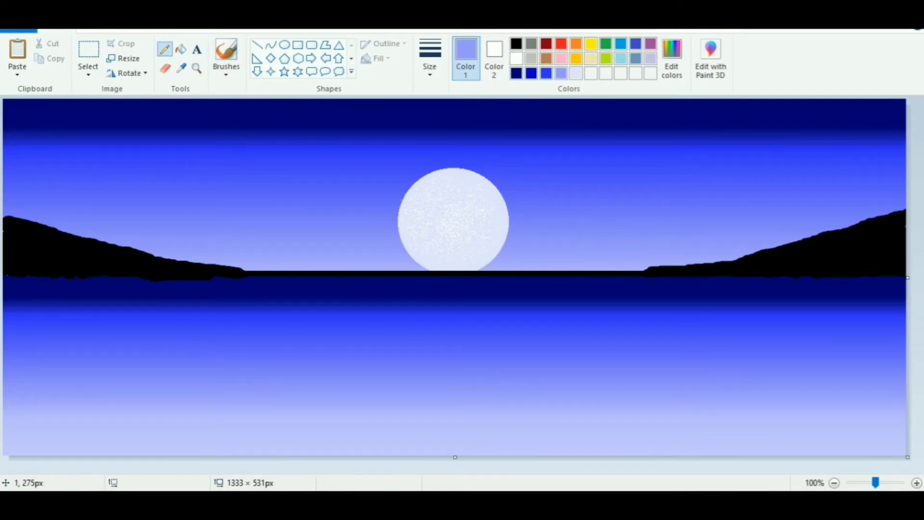
drag(58, 283, 884, 285)
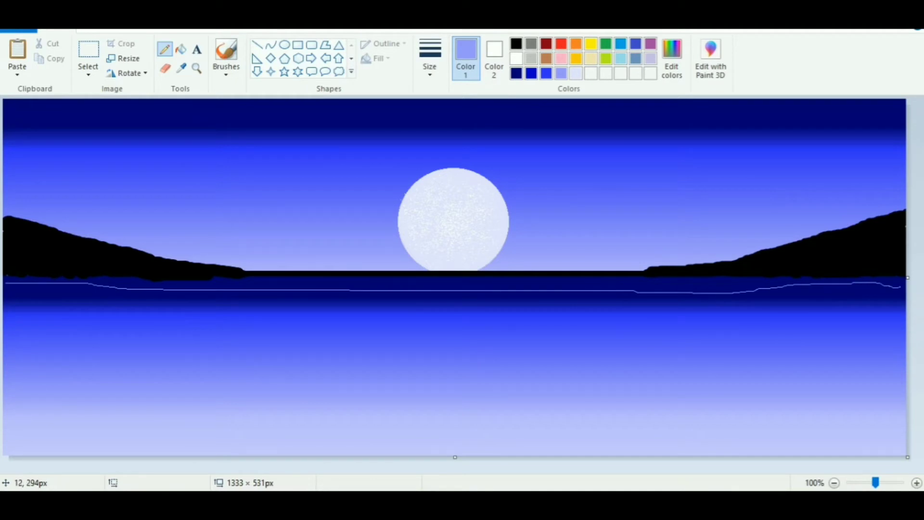
drag(8, 288, 195, 297)
key(ctrl+z)
mouse_move(34, 298)
mouse_down()
mouse_move(907, 305)
mouse_move(411, 330)
mouse_move(552, 341)
mouse_move(90, 289)
mouse_up()
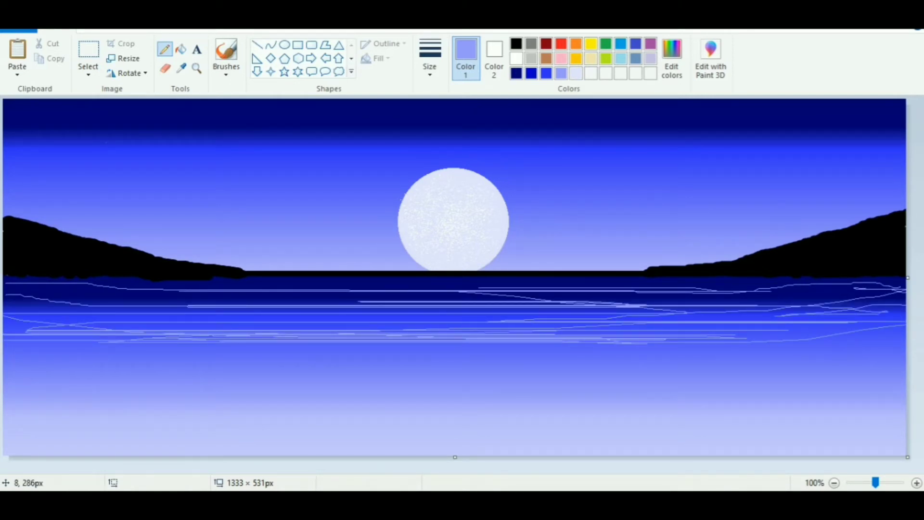
Add more periwinkle ripples to the upper water, undoing the strokes that stray over the hills and moon.
mouse_move(9, 293)
mouse_down()
mouse_move(102, 303)
mouse_move(3, 313)
mouse_move(910, 346)
mouse_move(0, 428)
mouse_move(196, 467)
mouse_move(729, 496)
mouse_move(534, 408)
mouse_move(434, 447)
mouse_move(678, 436)
mouse_move(876, 368)
mouse_move(161, 365)
mouse_move(134, 322)
mouse_move(342, 309)
mouse_up()
key(ctrl+z)
mouse_move(20, 310)
mouse_down()
mouse_move(302, 308)
mouse_move(88, 279)
mouse_move(111, 294)
mouse_move(552, 305)
mouse_up()
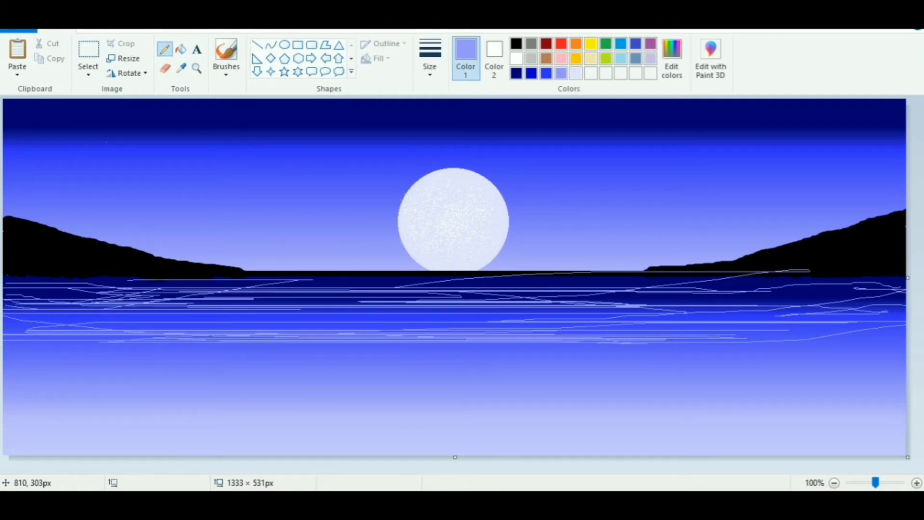
key(ctrl+z)
mouse_move(161, 287)
mouse_down()
mouse_move(354, 291)
mouse_move(621, 324)
mouse_move(464, 307)
mouse_up()
drag(535, 303, 332, 262)
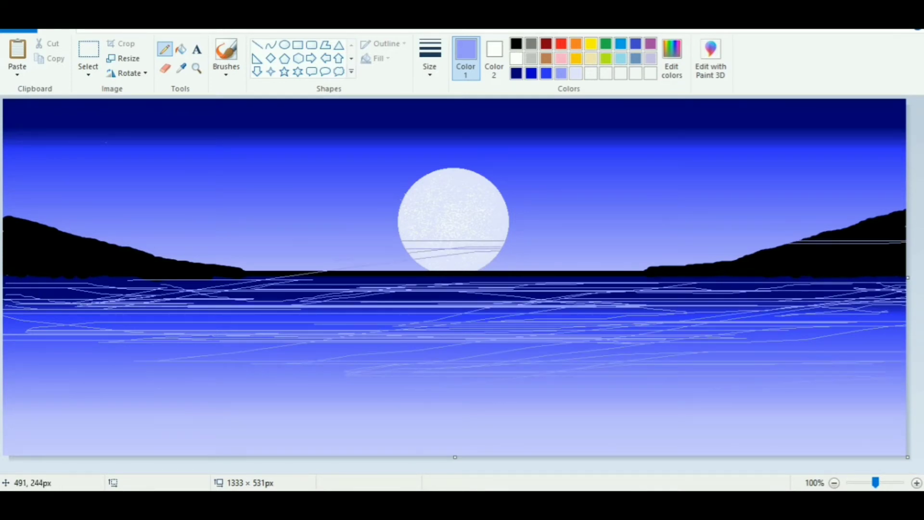
key(ctrl+z)
mouse_move(28, 312)
mouse_down()
mouse_move(181, 341)
mouse_move(862, 342)
mouse_up()
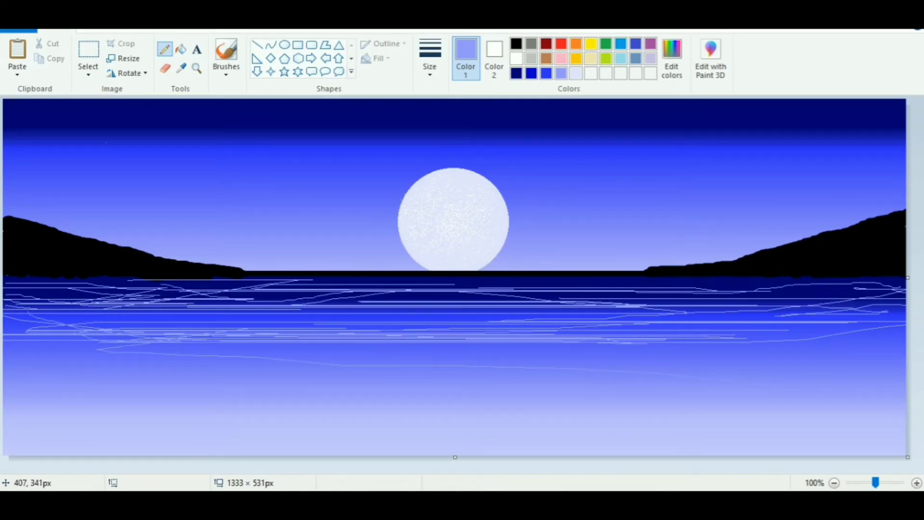
Spread dense periwinkle ripple strokes over the full width of the water and down toward its lower part.
mouse_move(7, 289)
mouse_down()
mouse_move(913, 282)
mouse_move(581, 294)
mouse_move(608, 279)
mouse_move(594, 285)
mouse_move(806, 297)
mouse_move(883, 287)
mouse_move(913, 332)
mouse_up()
mouse_move(913, 298)
mouse_down()
mouse_move(323, 303)
mouse_move(125, 287)
mouse_move(96, 318)
mouse_move(262, 344)
mouse_move(453, 443)
mouse_move(838, 428)
mouse_move(326, 358)
mouse_move(549, 348)
mouse_move(200, 416)
mouse_move(381, 412)
mouse_move(778, 451)
mouse_move(789, 434)
mouse_move(37, 428)
mouse_move(2, 453)
mouse_move(51, 315)
mouse_move(697, 288)
mouse_move(3, 287)
mouse_up()
drag(4, 287, 416, 326)
drag(416, 326, 230, 403)
Cover the middle and lower water with horizontal ripple strokes in bright blue and a darker blue.
click(546, 74)
mouse_move(33, 341)
mouse_down()
mouse_move(61, 356)
mouse_move(242, 363)
mouse_move(164, 399)
mouse_move(686, 349)
mouse_move(98, 421)
mouse_move(433, 423)
mouse_move(70, 333)
mouse_up()
click(531, 73)
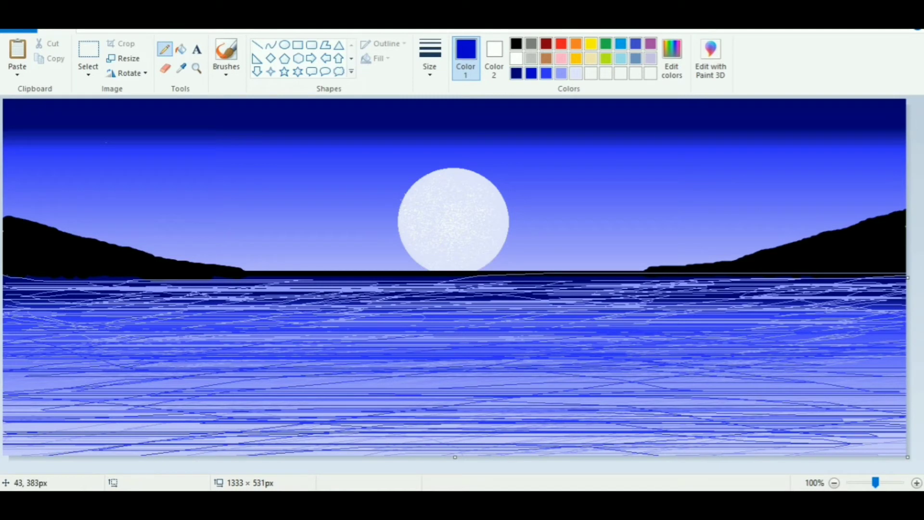
mouse_move(58, 387)
mouse_down()
mouse_move(197, 426)
mouse_move(827, 396)
mouse_move(912, 373)
mouse_move(397, 418)
mouse_move(828, 353)
mouse_up()
Scribble a white moon reflection on the water below the moon, wide at the horizon and narrowing toward the picture's lower edge.
click(516, 59)
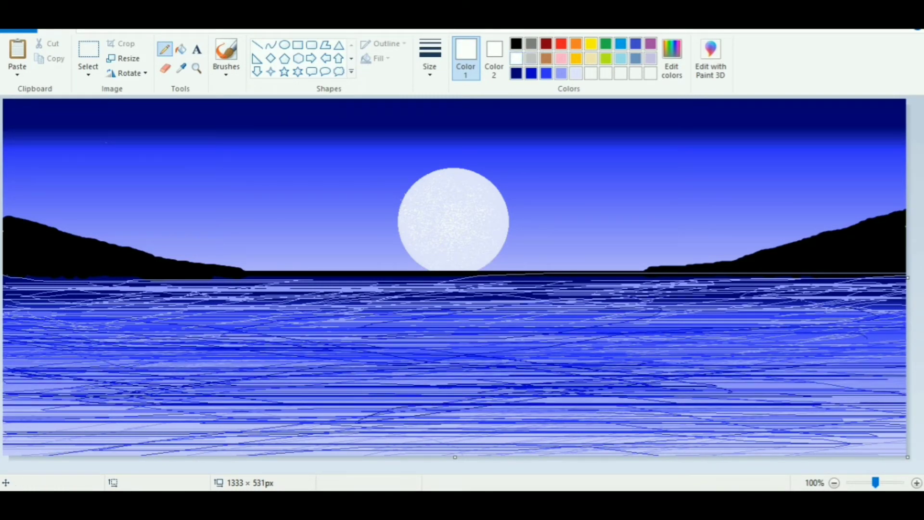
mouse_move(569, 260)
mouse_down()
mouse_move(427, 274)
mouse_move(332, 250)
mouse_up()
key(ctrl+z)
mouse_move(486, 273)
mouse_down()
mouse_move(532, 283)
mouse_move(344, 289)
mouse_move(400, 300)
mouse_move(346, 319)
mouse_move(418, 304)
mouse_move(446, 370)
mouse_move(535, 423)
mouse_up()
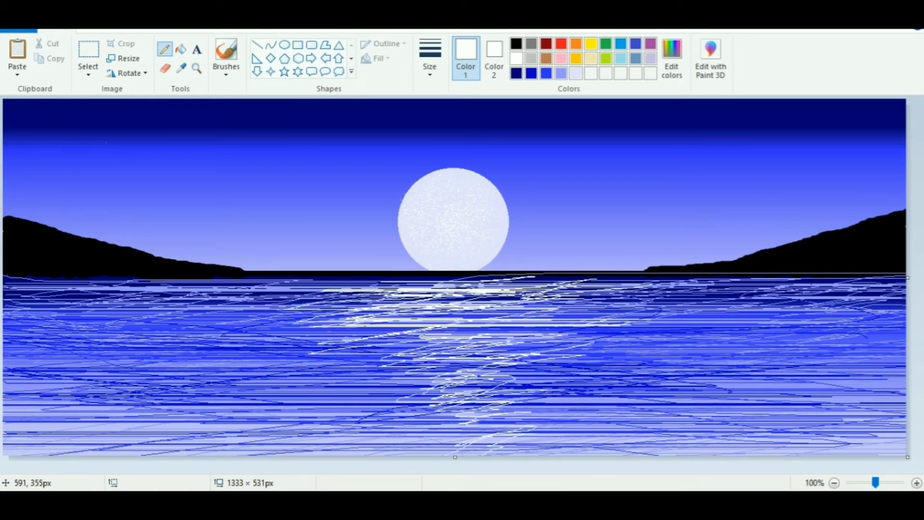
mouse_move(403, 339)
mouse_down()
mouse_move(343, 342)
mouse_move(470, 351)
mouse_move(397, 356)
mouse_move(502, 375)
mouse_move(533, 362)
mouse_move(494, 309)
mouse_move(516, 382)
mouse_move(544, 383)
mouse_up()
Paint a solid black foreground shore along the picture's lower edge with the brush, rising toward both sides.
click(561, 73)
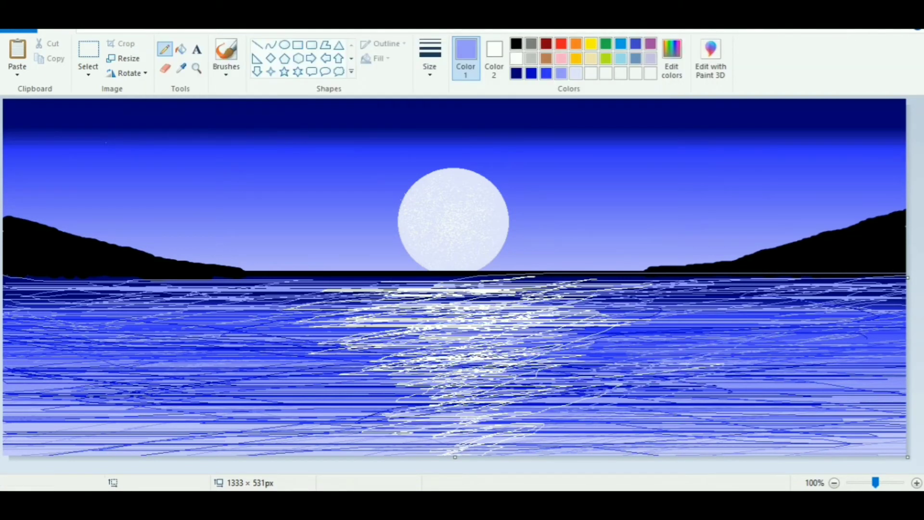
click(226, 56)
click(516, 44)
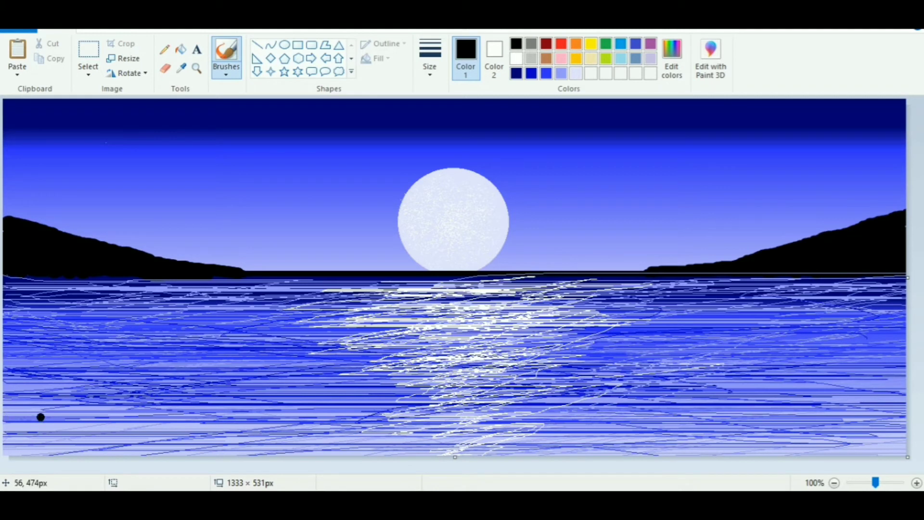
mouse_move(6, 416)
mouse_down()
mouse_move(210, 448)
mouse_move(570, 452)
mouse_move(896, 394)
mouse_move(766, 437)
mouse_move(696, 433)
mouse_up()
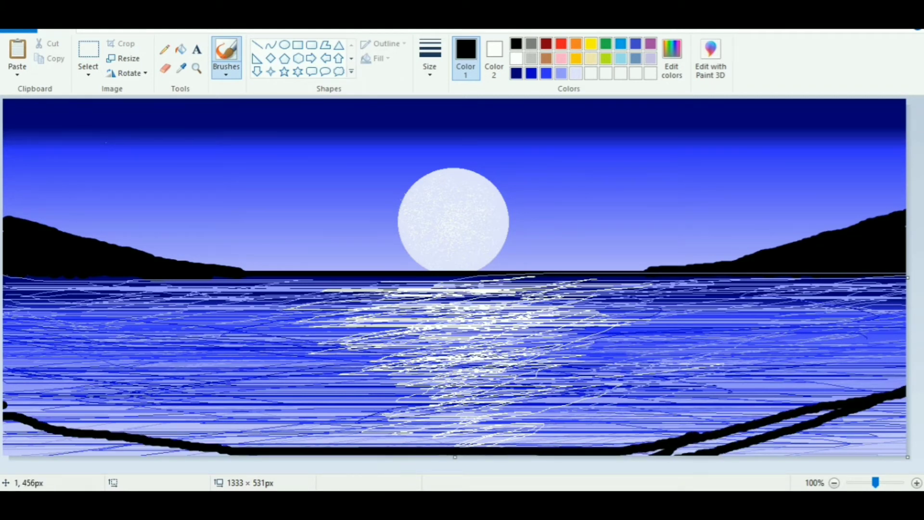
mouse_move(4, 407)
mouse_down()
mouse_move(48, 422)
mouse_move(346, 440)
mouse_move(588, 439)
mouse_move(905, 385)
mouse_up()
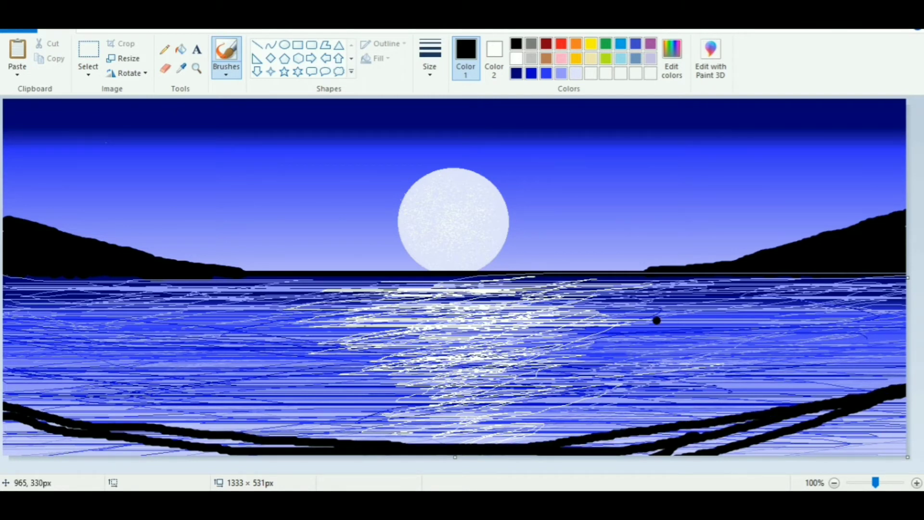
mouse_move(905, 412)
mouse_down()
mouse_move(819, 445)
mouse_move(828, 430)
mouse_move(707, 440)
mouse_move(722, 426)
mouse_move(566, 446)
mouse_up()
mouse_move(337, 439)
mouse_down()
mouse_move(206, 444)
mouse_move(3, 417)
mouse_move(27, 421)
mouse_move(13, 398)
mouse_move(256, 439)
mouse_move(332, 439)
mouse_up()
mouse_move(185, 452)
mouse_down()
mouse_move(5, 440)
mouse_move(19, 436)
mouse_up()
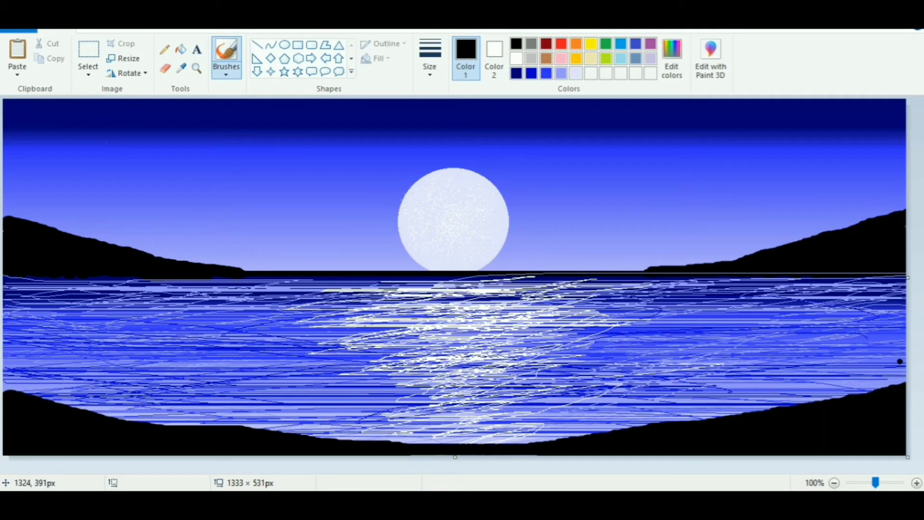
Try to paint short black grass blades along the right end of the foreground shore.
drag(898, 364, 872, 387)
drag(867, 373, 862, 394)
drag(841, 372, 841, 398)
drag(853, 377, 853, 395)
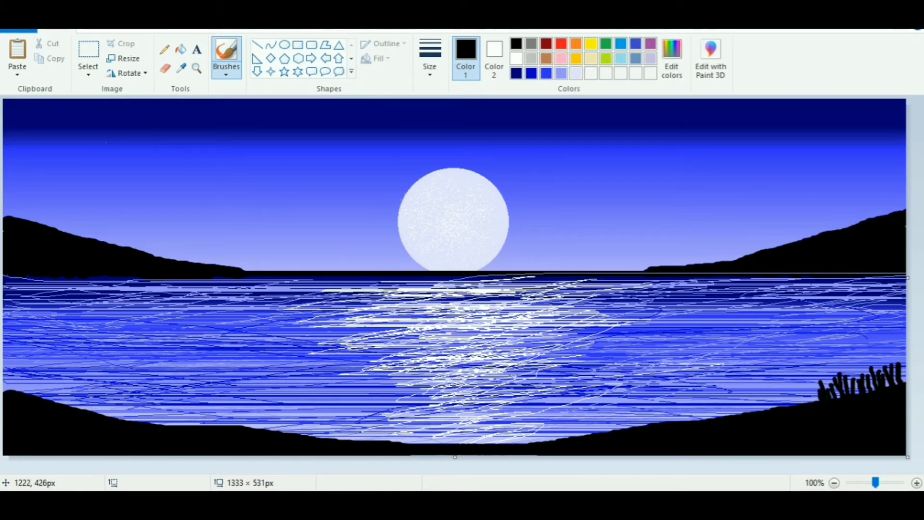
Undo the grass blades painted on the right end of the shore.
key(ctrl+z)
key(ctrl+z)
key(ctrl+z)
key(ctrl+z)
key(ctrl+z)
key(ctrl+z)
key(ctrl+z)
key(ctrl+z)
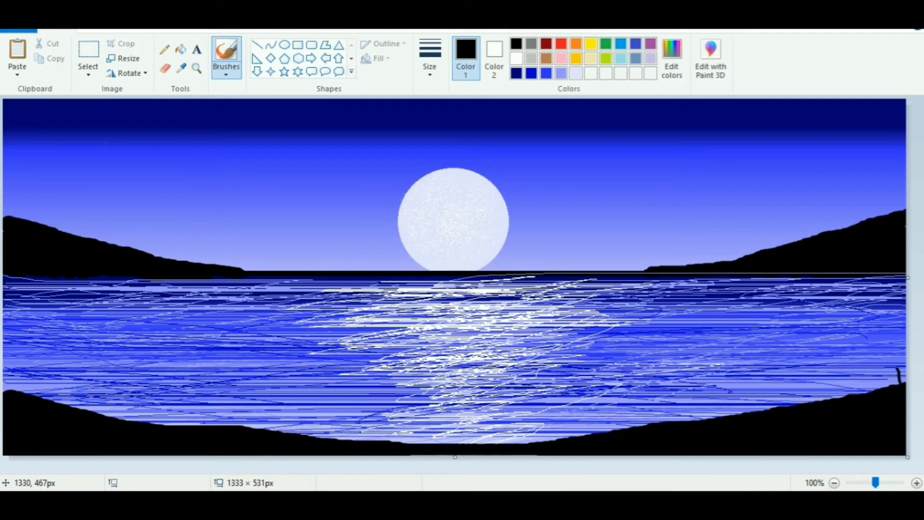
Paint short black grass blades along the right slope of the foreground shore, from the picture's right edge to the bottom middle.
mouse_move(892, 369)
mouse_down()
mouse_move(866, 377)
mouse_move(894, 371)
mouse_up()
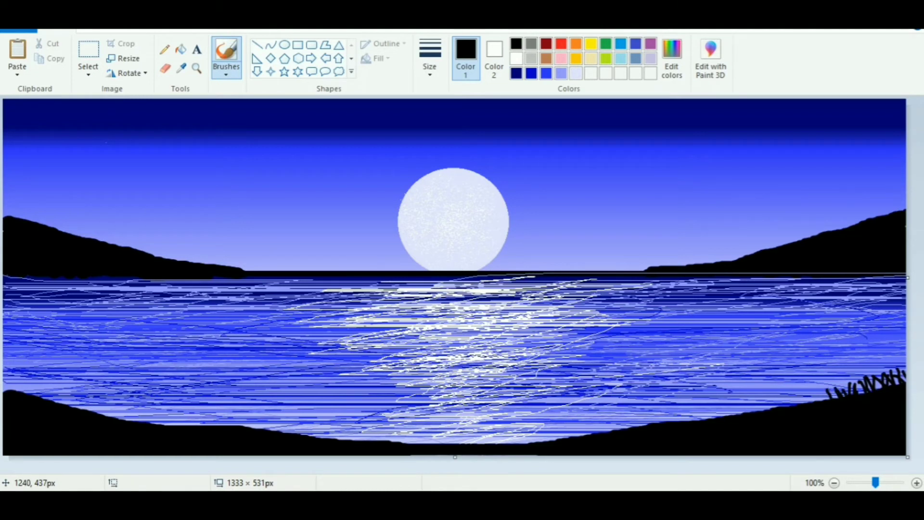
drag(812, 395, 794, 400)
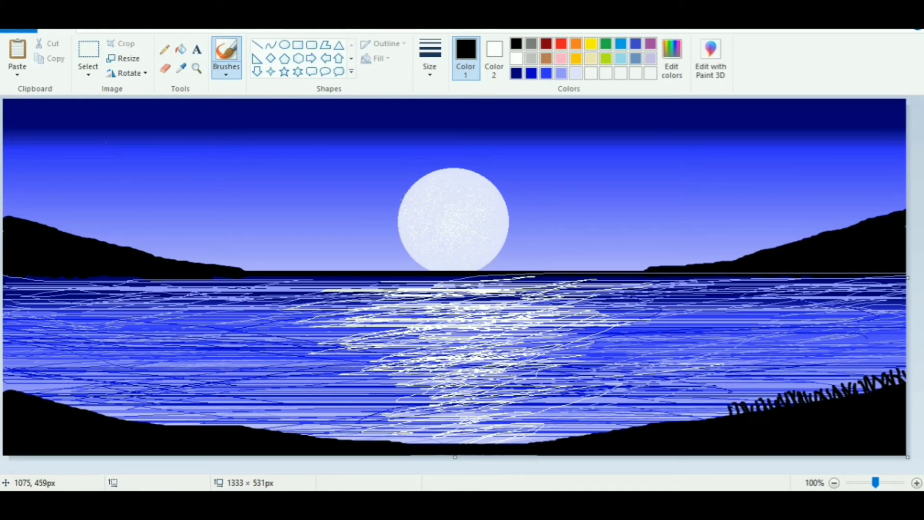
mouse_move(706, 407)
mouse_down()
mouse_move(628, 412)
mouse_move(534, 444)
mouse_up()
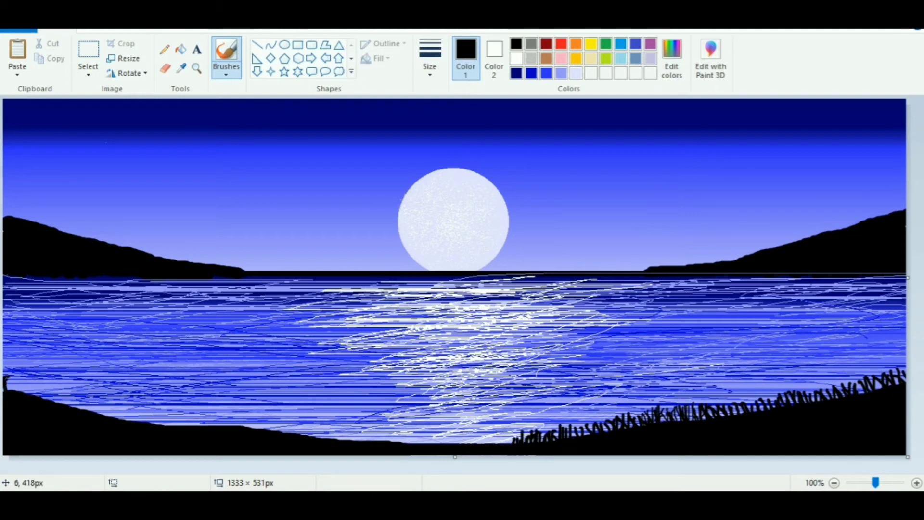
Paint short black grass blades along the left slope of the foreground shore and across its low middle.
mouse_move(6, 382)
mouse_down()
mouse_move(41, 394)
mouse_move(16, 371)
mouse_move(54, 400)
mouse_move(101, 399)
mouse_move(114, 415)
mouse_move(179, 421)
mouse_up()
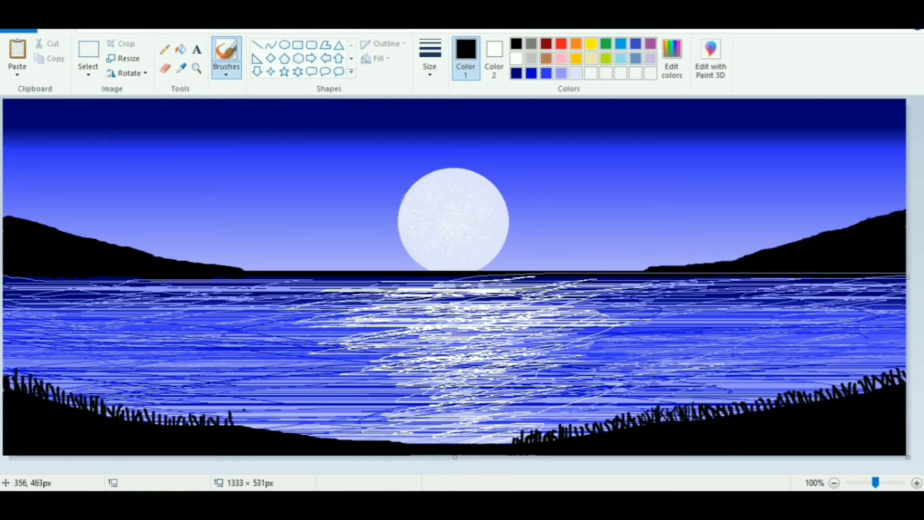
drag(244, 411, 257, 417)
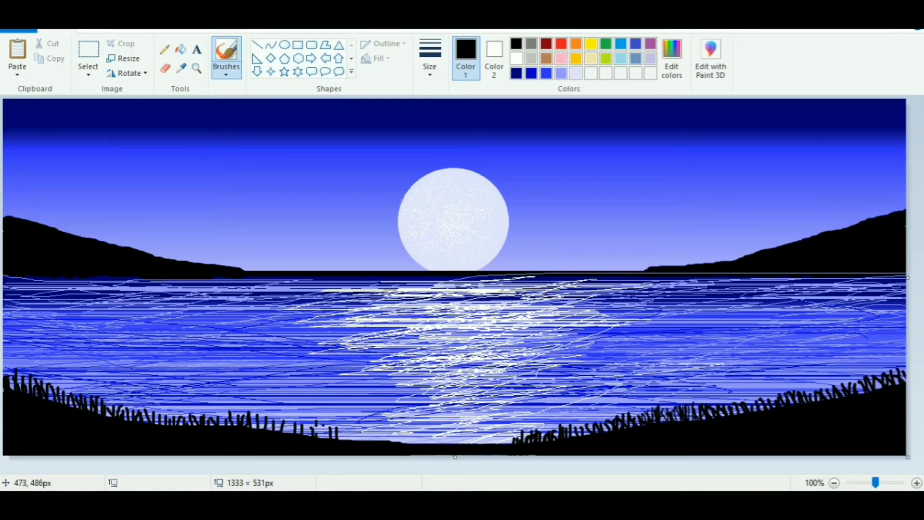
mouse_move(323, 429)
mouse_down()
mouse_move(398, 440)
mouse_move(509, 436)
mouse_move(431, 439)
mouse_move(400, 429)
mouse_move(508, 436)
mouse_up()
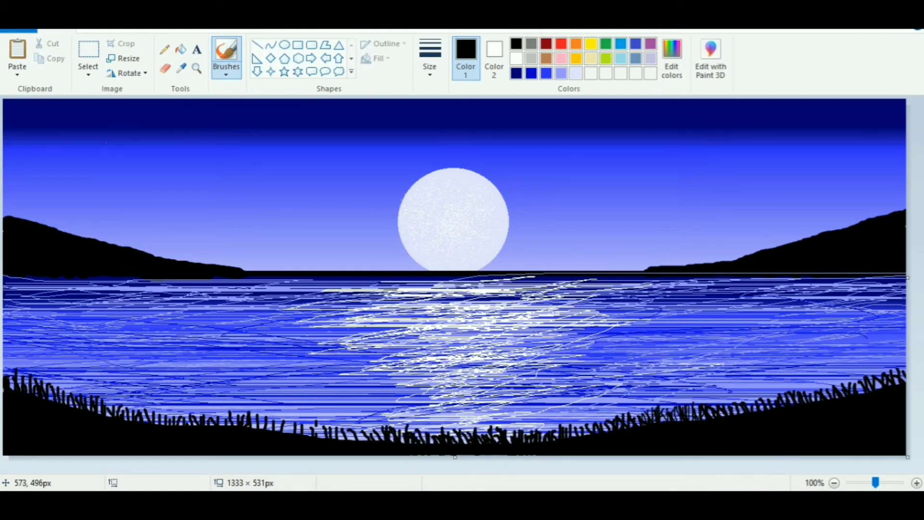
Thicken the shore grass with more black blades along its whole length, making the blades taller at both ends.
drag(395, 433, 275, 424)
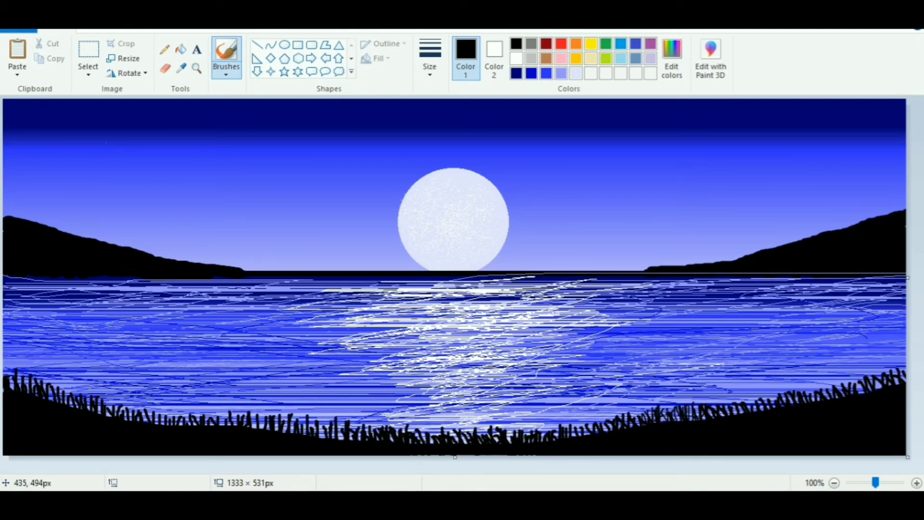
mouse_move(217, 411)
mouse_down()
mouse_move(196, 426)
mouse_move(153, 414)
mouse_move(347, 427)
mouse_up()
drag(505, 434, 623, 423)
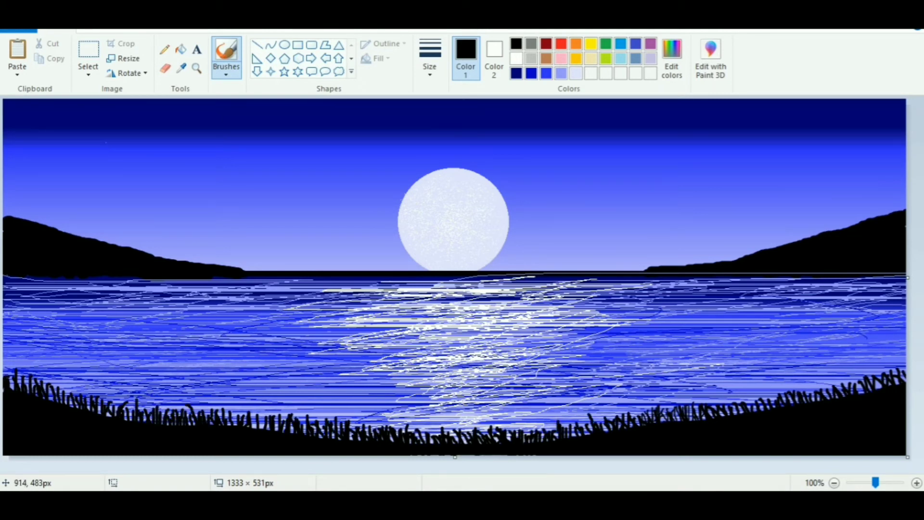
mouse_move(905, 381)
mouse_down()
mouse_move(827, 390)
mouse_move(910, 359)
mouse_up()
mouse_move(15, 366)
mouse_down()
mouse_move(34, 415)
mouse_move(82, 441)
mouse_move(60, 372)
mouse_move(16, 370)
mouse_up()
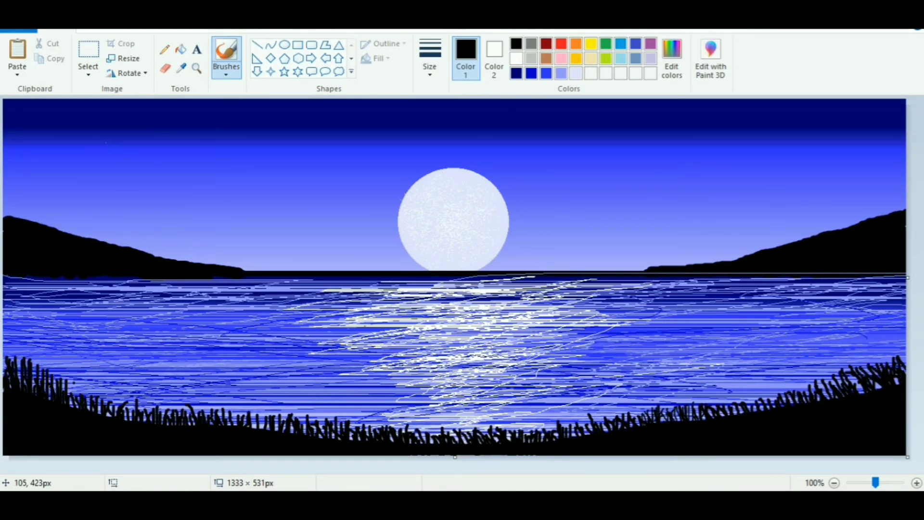
mouse_move(74, 383)
mouse_down()
mouse_move(73, 405)
mouse_move(79, 388)
mouse_move(117, 429)
mouse_move(246, 417)
mouse_up()
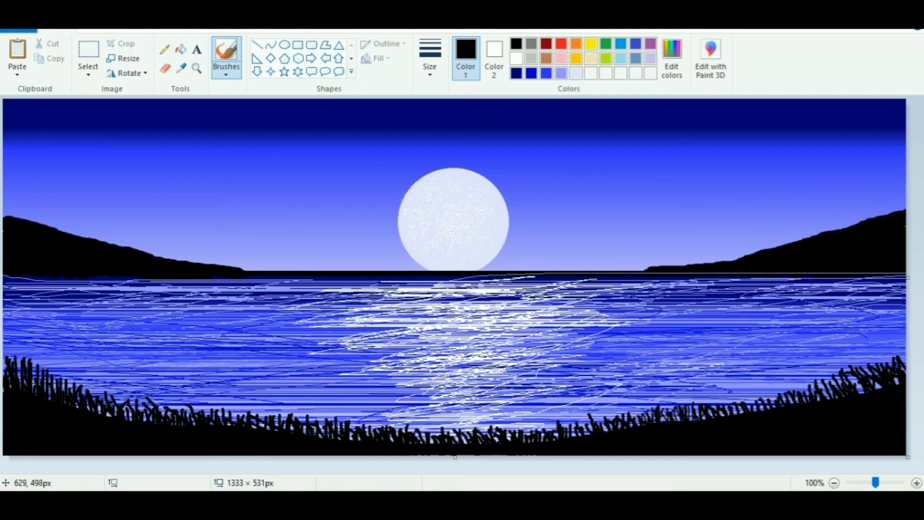
drag(429, 433, 609, 427)
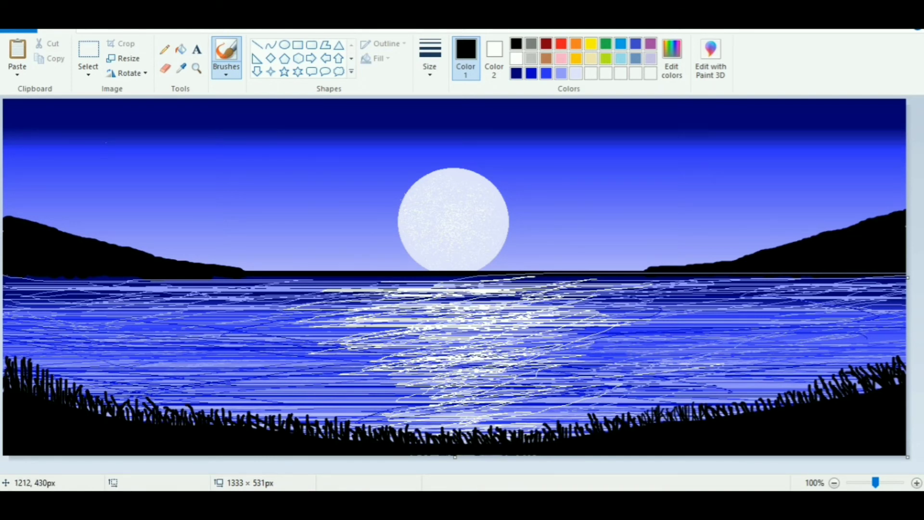
Paint a bumpy black treeline with the round brush over both hills and along the horizon, covering the moon's lower edge.
click(227, 70)
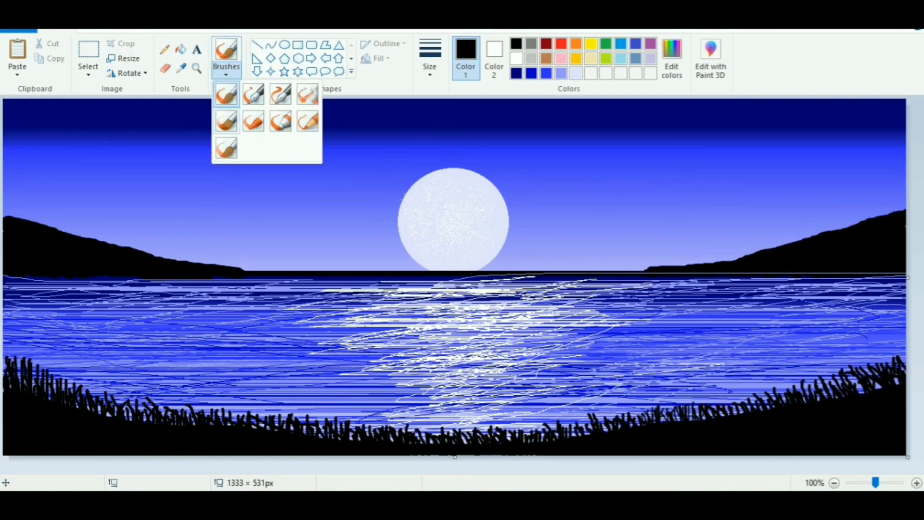
click(225, 93)
mouse_move(900, 204)
mouse_down()
mouse_move(699, 260)
mouse_move(588, 269)
mouse_move(603, 256)
mouse_move(576, 253)
mouse_move(486, 270)
mouse_move(396, 247)
mouse_move(234, 252)
mouse_move(24, 194)
mouse_move(85, 208)
mouse_move(59, 223)
mouse_move(216, 264)
mouse_move(562, 241)
mouse_up()
key(ctrl+z)
key(ctrl+z)
key(ctrl+z)
key(ctrl+z)
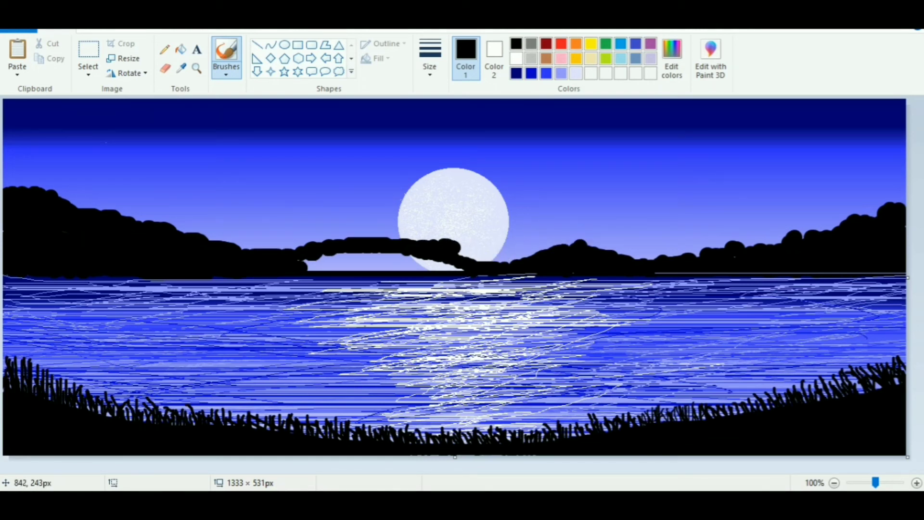
mouse_move(313, 263)
mouse_down()
mouse_move(367, 269)
mouse_move(325, 238)
mouse_move(396, 225)
mouse_move(394, 233)
mouse_move(253, 236)
mouse_move(207, 221)
mouse_move(316, 216)
mouse_move(262, 223)
mouse_up()
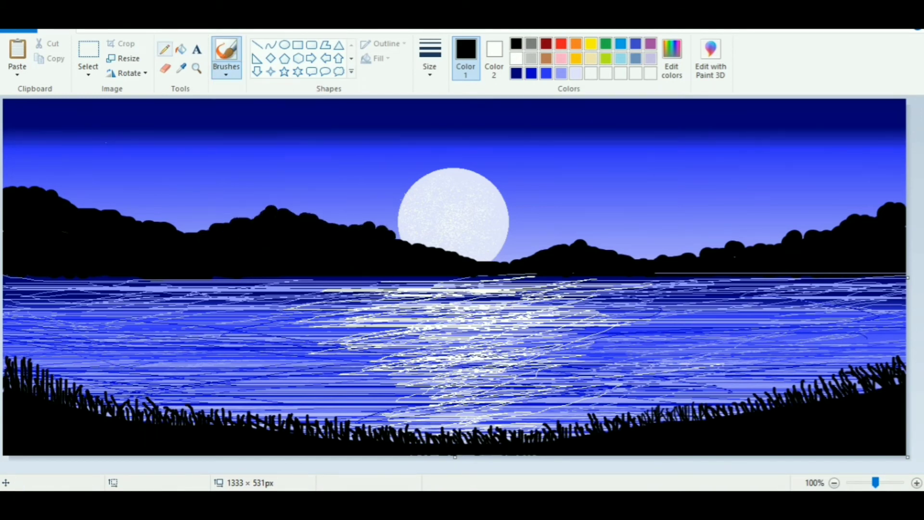
Scatter small white stars across the whole sky with the brush.
click(226, 72)
click(280, 121)
click(516, 58)
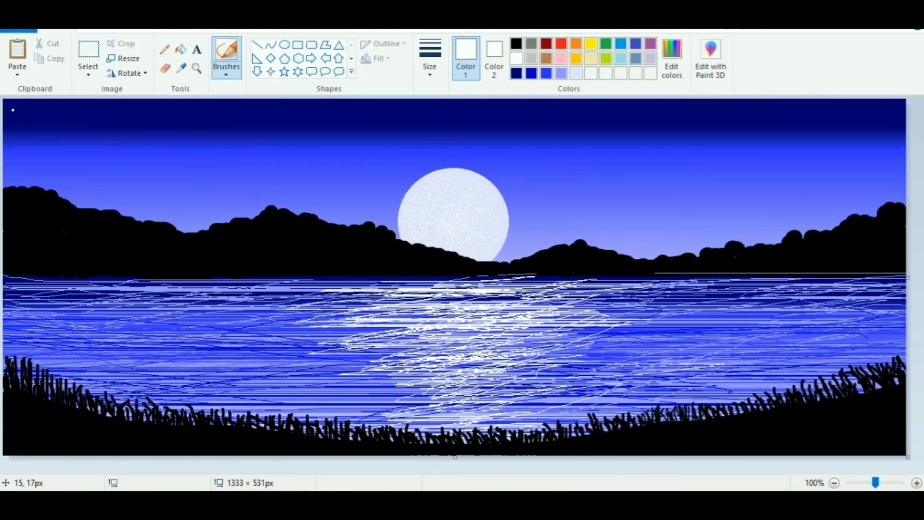
click(226, 72)
click(226, 93)
click(171, 139)
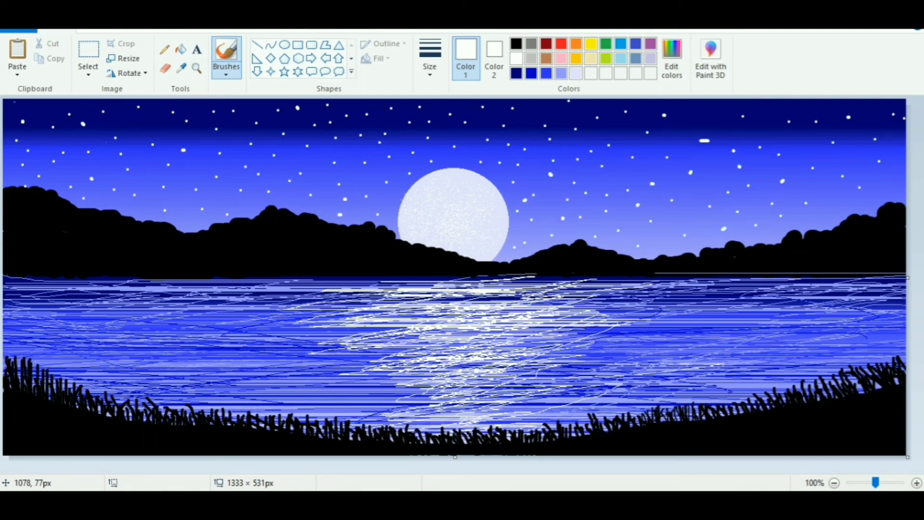
Spray white speckles over the entire black foreground shore with the airbrush.
drag(48, 423, 60, 407)
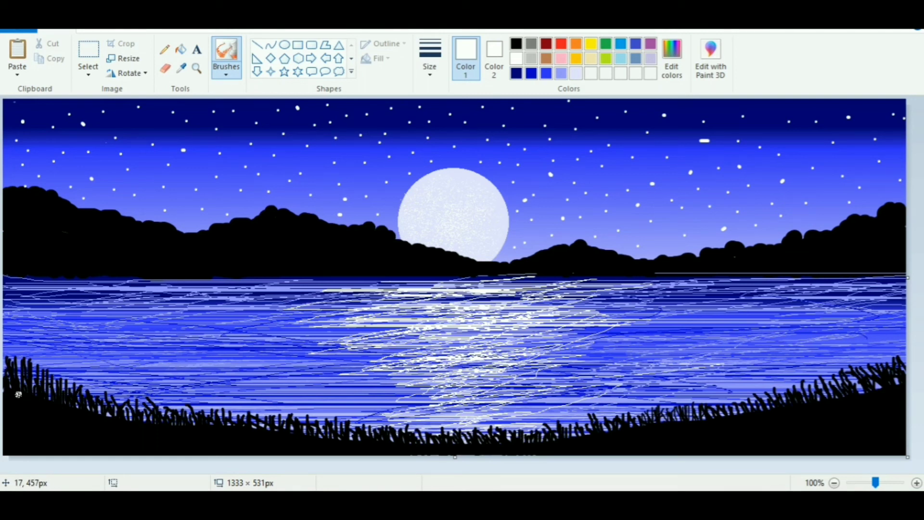
mouse_move(32, 421)
mouse_down()
mouse_move(12, 414)
mouse_move(183, 443)
mouse_move(730, 447)
mouse_move(831, 420)
mouse_move(837, 447)
mouse_move(891, 441)
mouse_up()
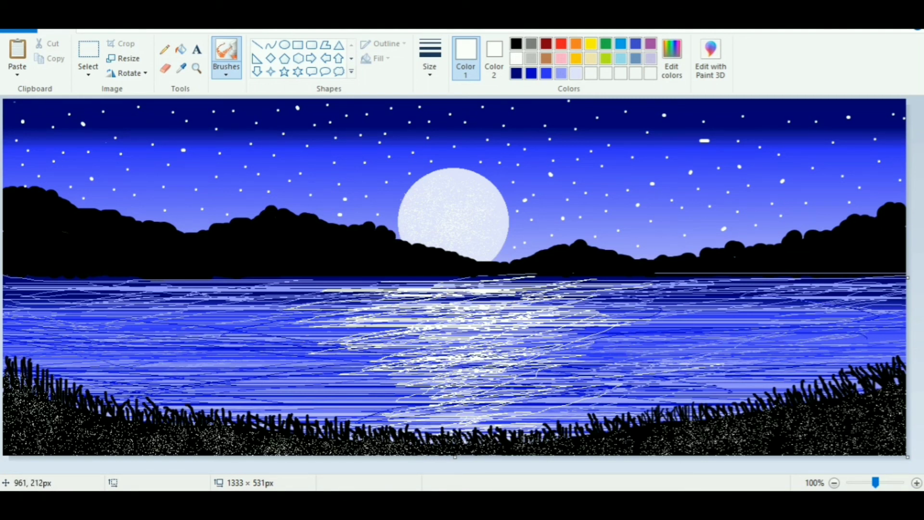
Add larger white round stars with the brush, spread among the small stars on both sides of the moon.
click(227, 72)
click(224, 99)
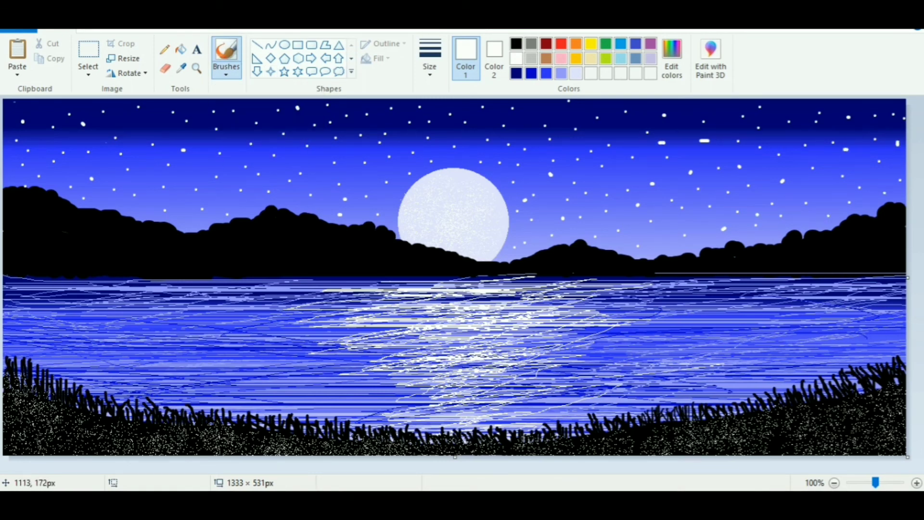
click(858, 144)
click(757, 198)
click(622, 129)
click(32, 112)
click(175, 134)
click(243, 145)
click(191, 176)
click(292, 182)
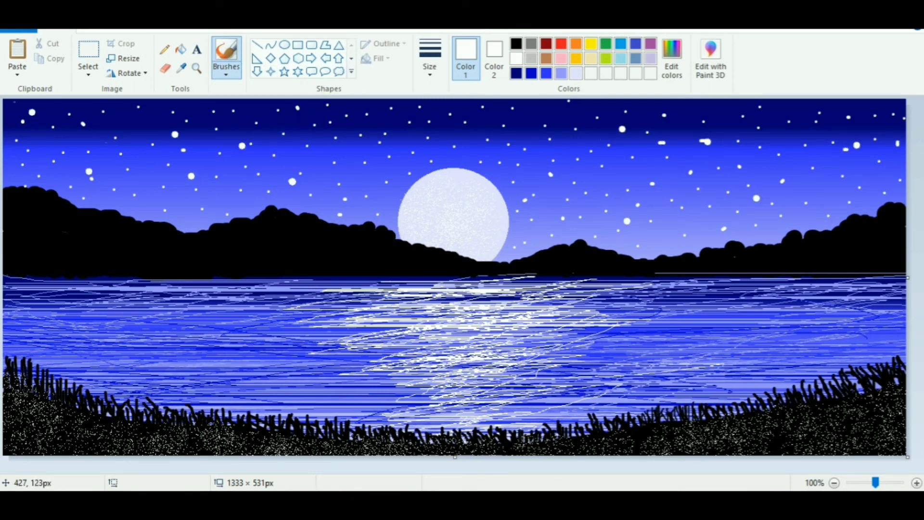
click(348, 162)
click(14, 171)
click(820, 196)
click(780, 105)
click(548, 209)
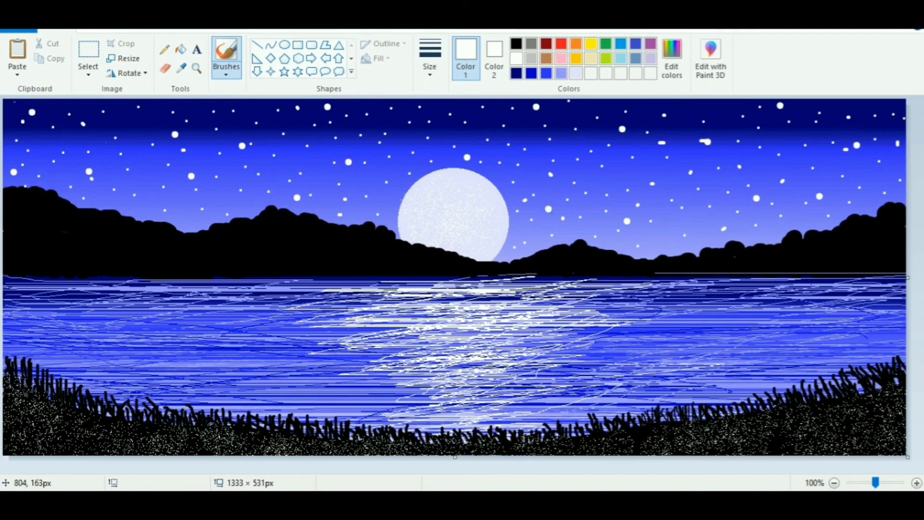
click(533, 245)
Spray light pink speckles over the foreground shore with the airbrush.
click(672, 57)
click(385, 340)
click(561, 58)
mouse_move(35, 413)
mouse_down()
mouse_move(77, 435)
mouse_move(328, 445)
mouse_up()
mouse_move(890, 409)
mouse_down()
mouse_move(840, 415)
mouse_move(797, 439)
mouse_up()
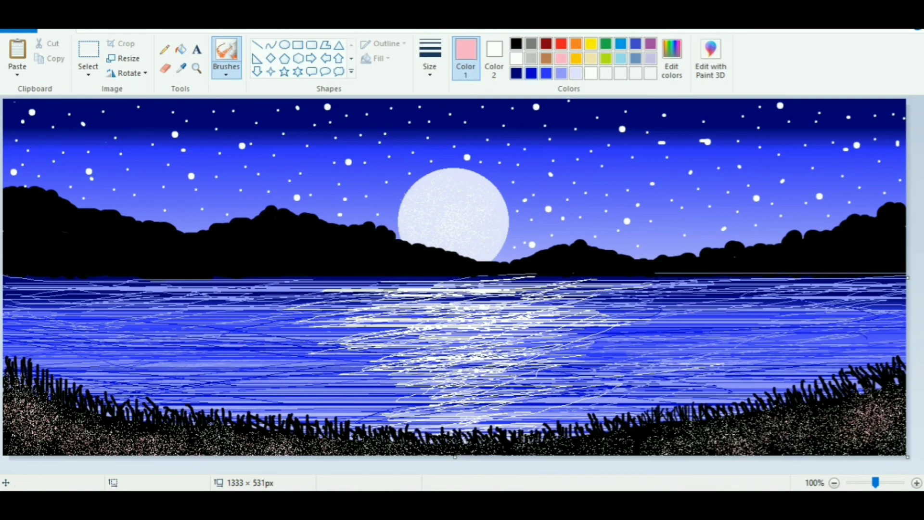
Spray blue and black speckles over the foreground shore.
click(532, 74)
drag(36, 423, 24, 444)
click(516, 43)
mouse_move(884, 419)
mouse_down()
mouse_move(867, 423)
mouse_move(876, 414)
mouse_move(885, 421)
mouse_up()
mouse_move(753, 448)
mouse_down()
mouse_move(804, 431)
mouse_move(669, 448)
mouse_move(194, 440)
mouse_move(29, 424)
mouse_up()
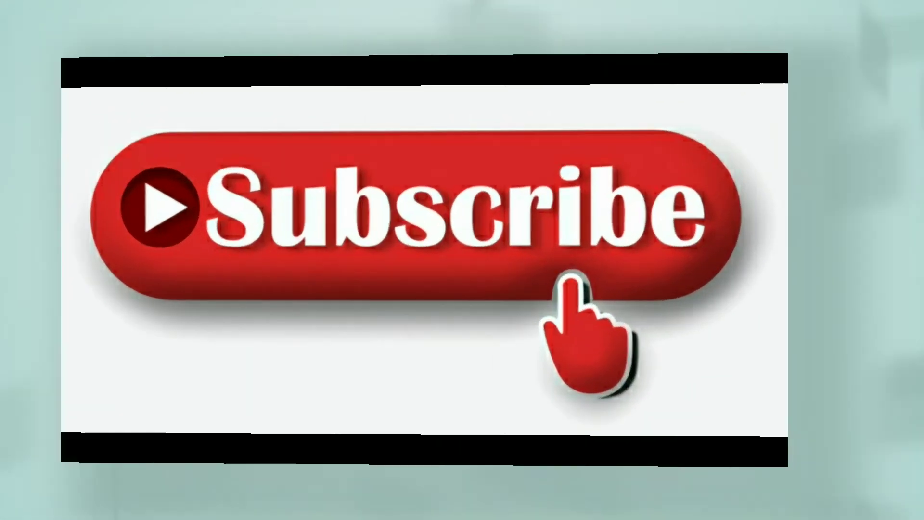